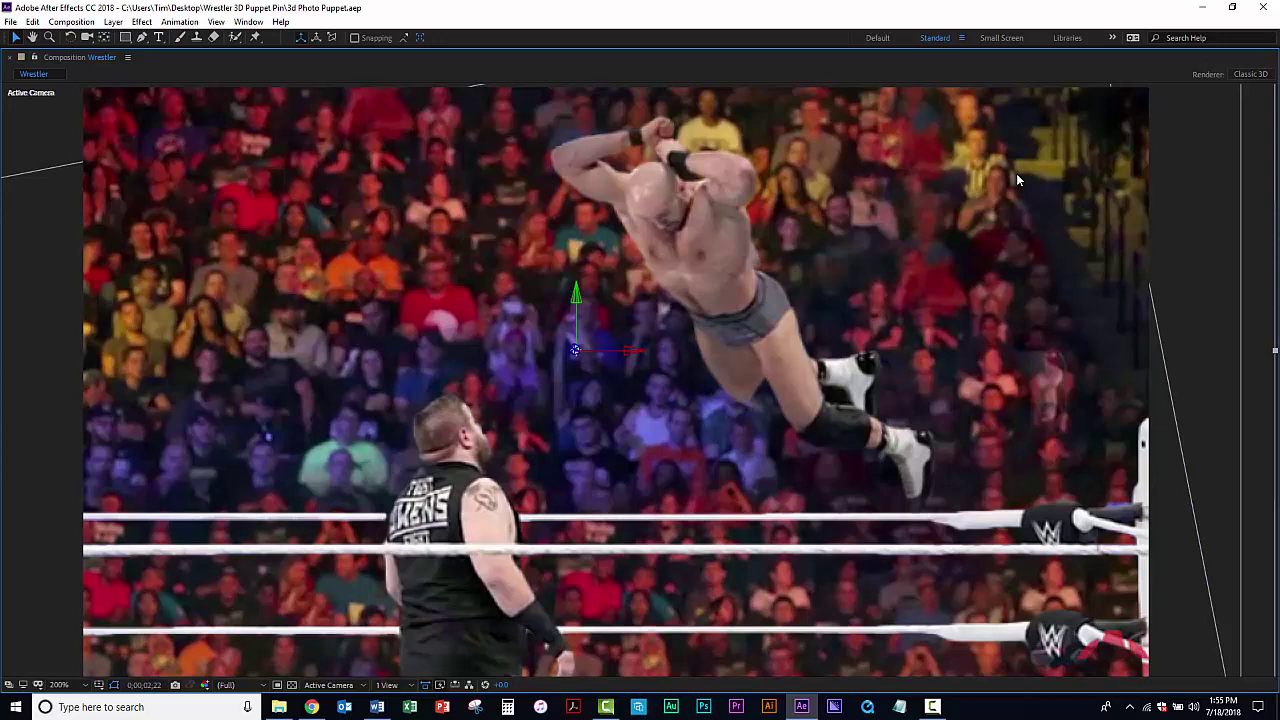
Restore the full workspace from the maximized viewer and open the Wrestler 2 composition
key(grave)
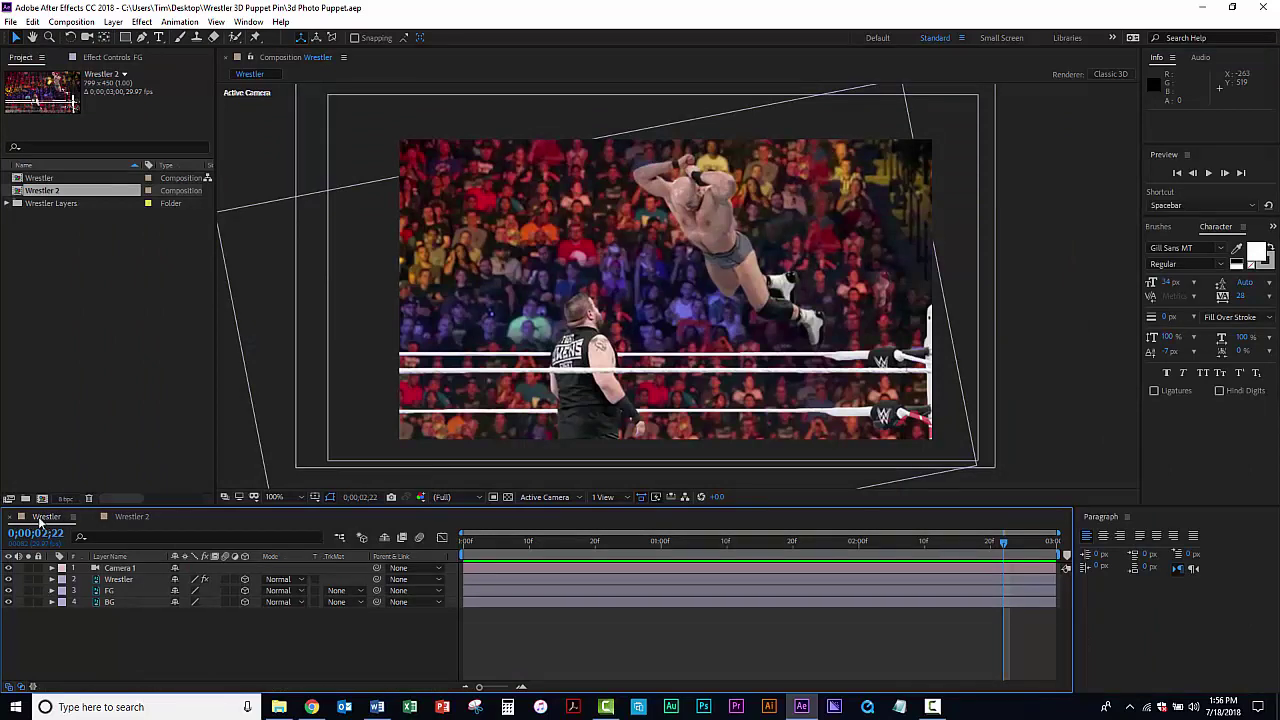
click(135, 517)
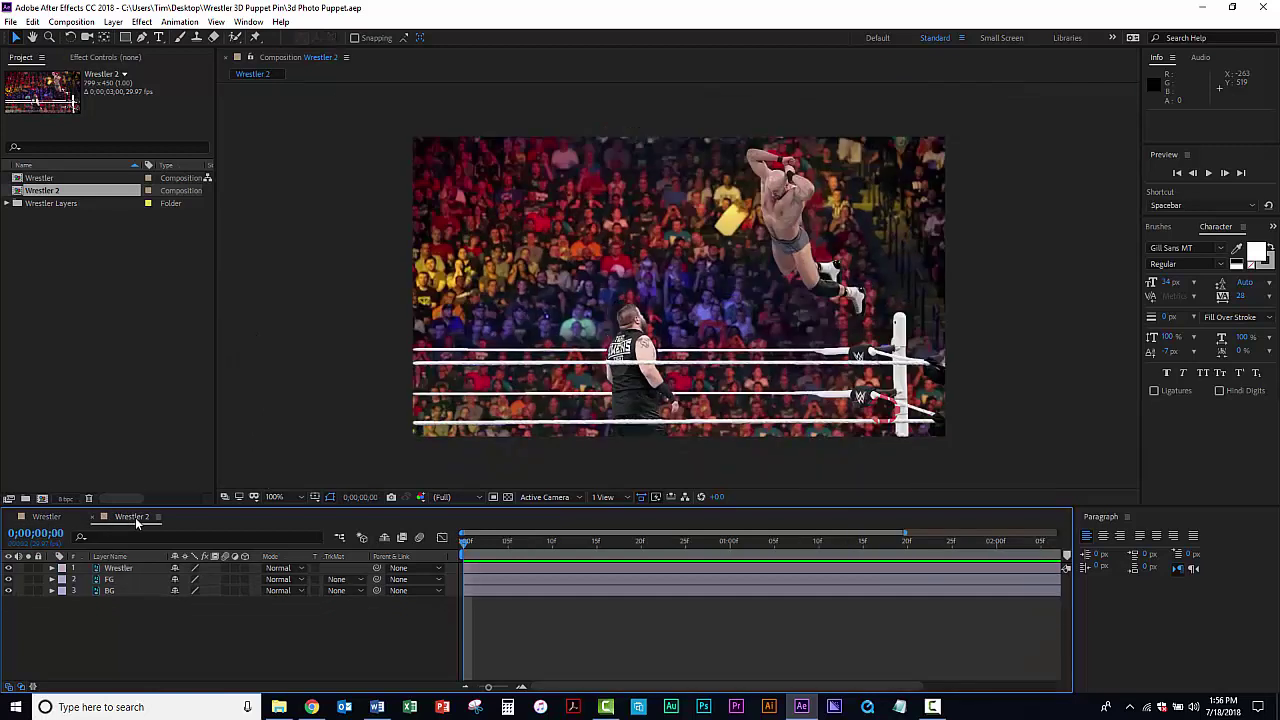
Solo the Wrestler, FG and BG layers one at a time to inspect each cutout, and restore all layers
click(28, 568)
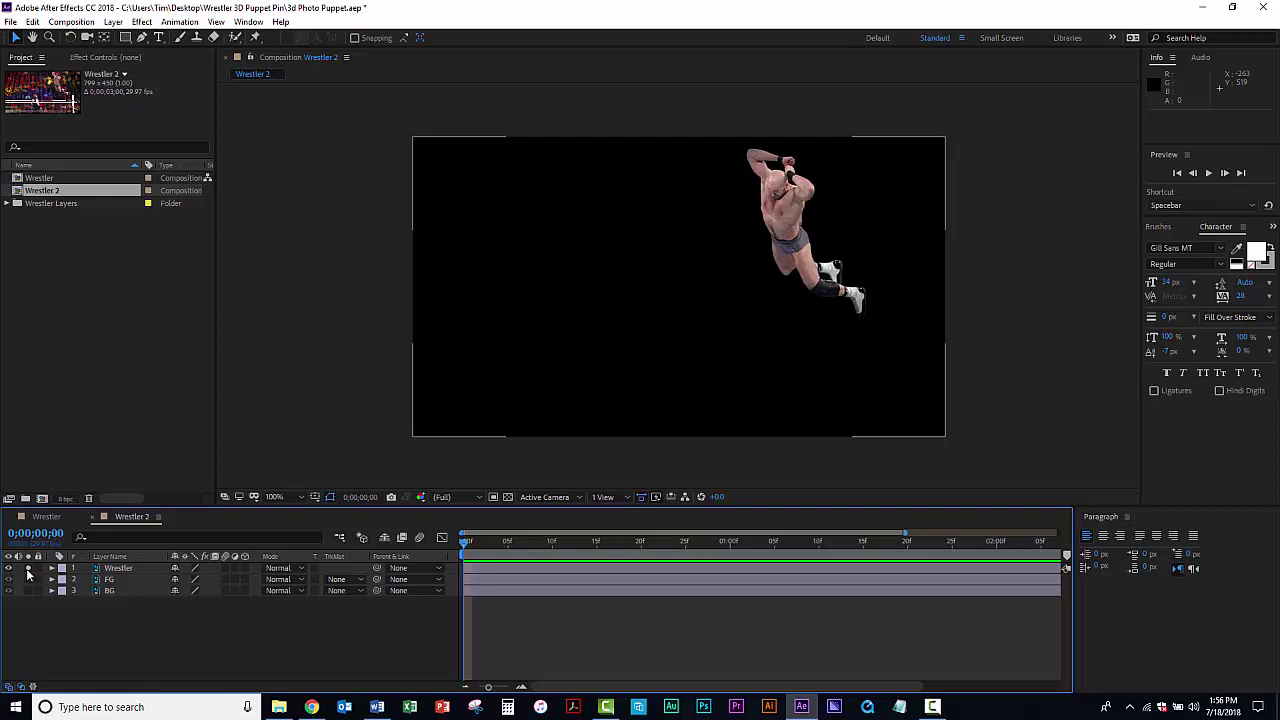
click(28, 568)
click(28, 579)
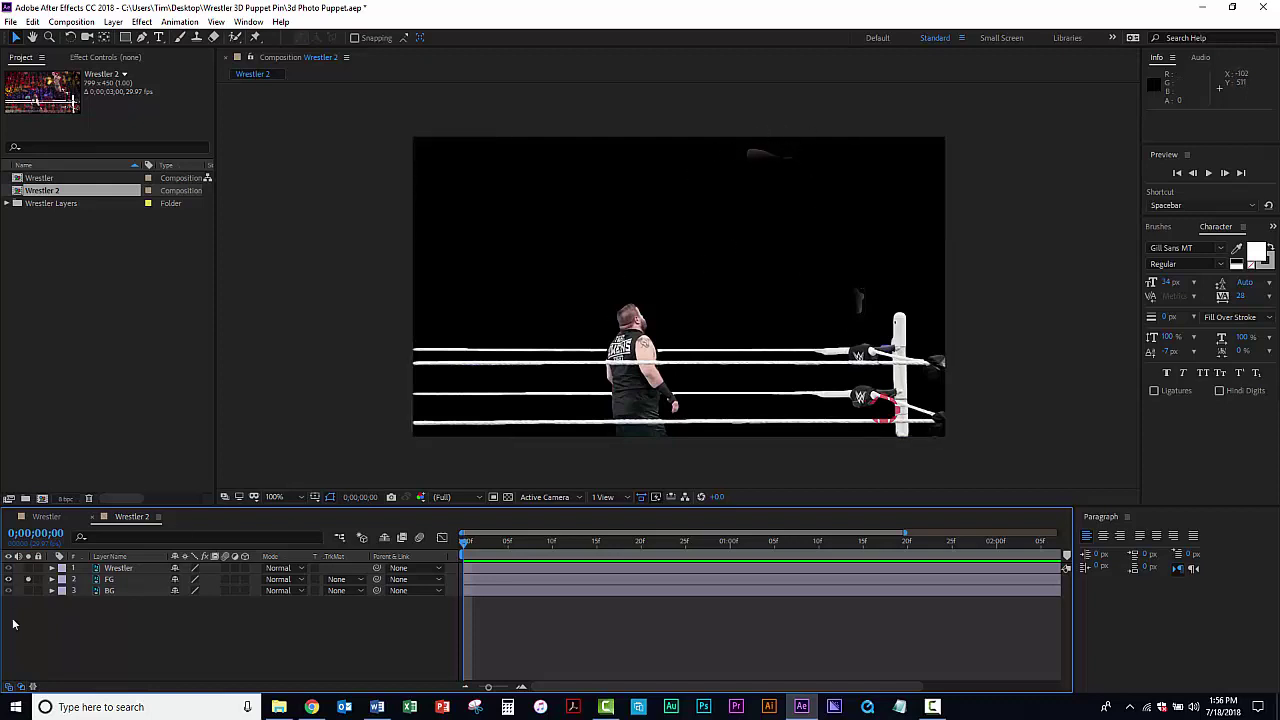
click(27, 579)
click(28, 590)
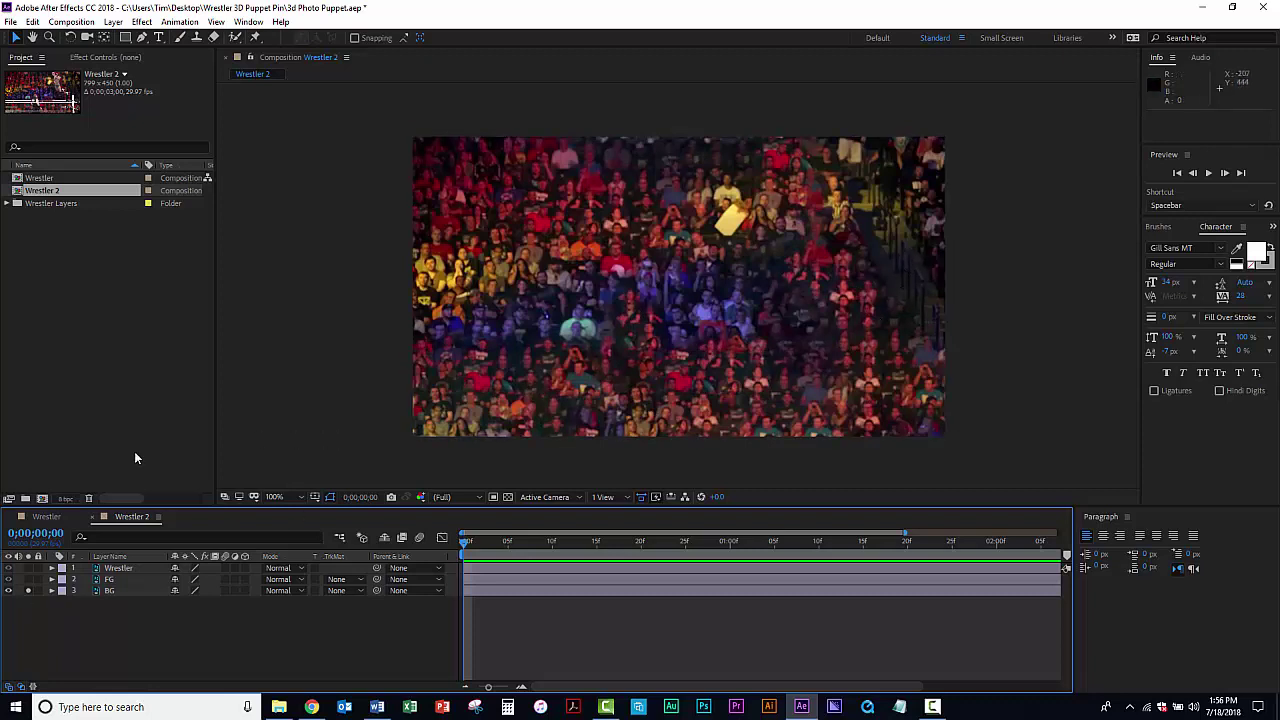
click(29, 591)
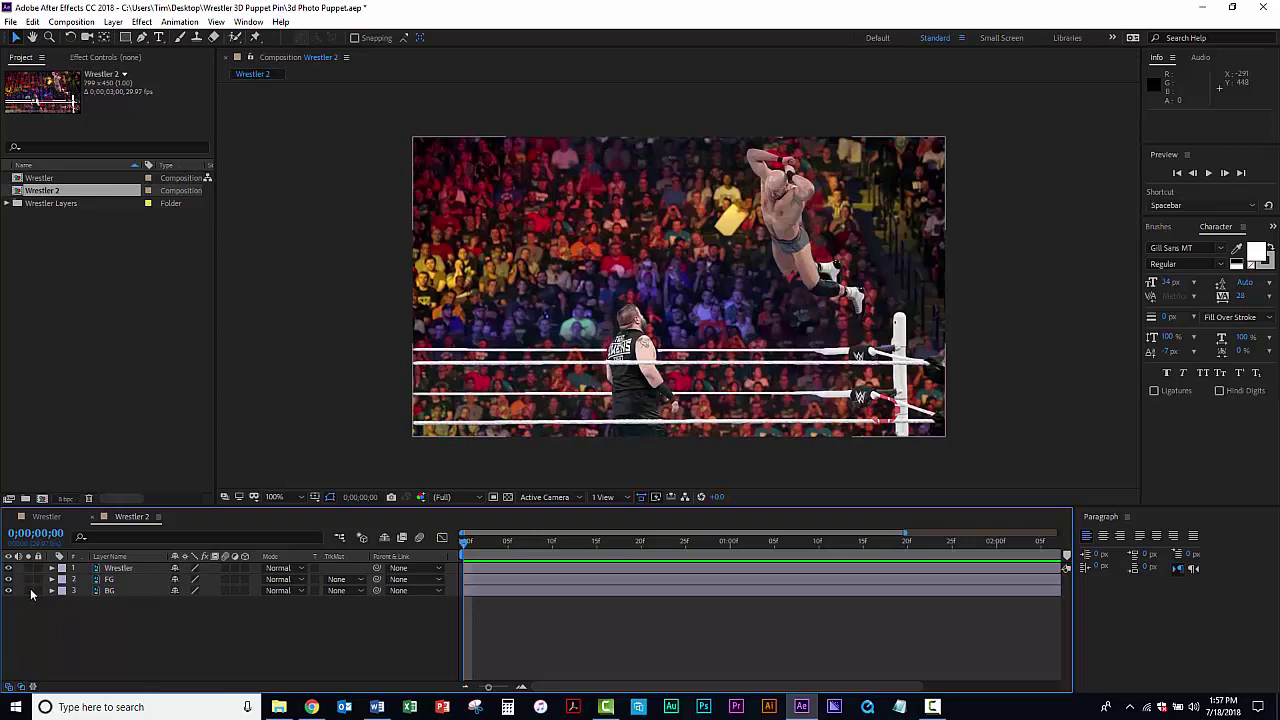
Make the Wrestler, FG and BG layers 3D and push the BG layer back to a Z position of 552
click(244, 568)
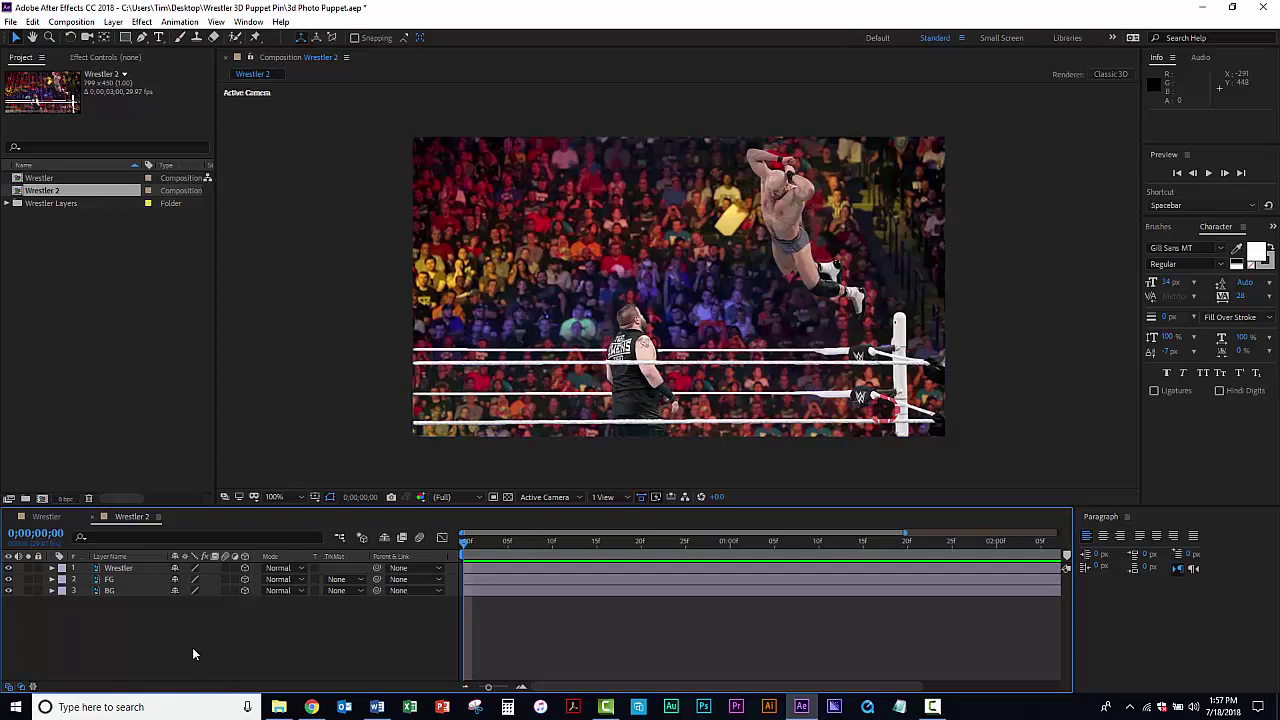
click(115, 591)
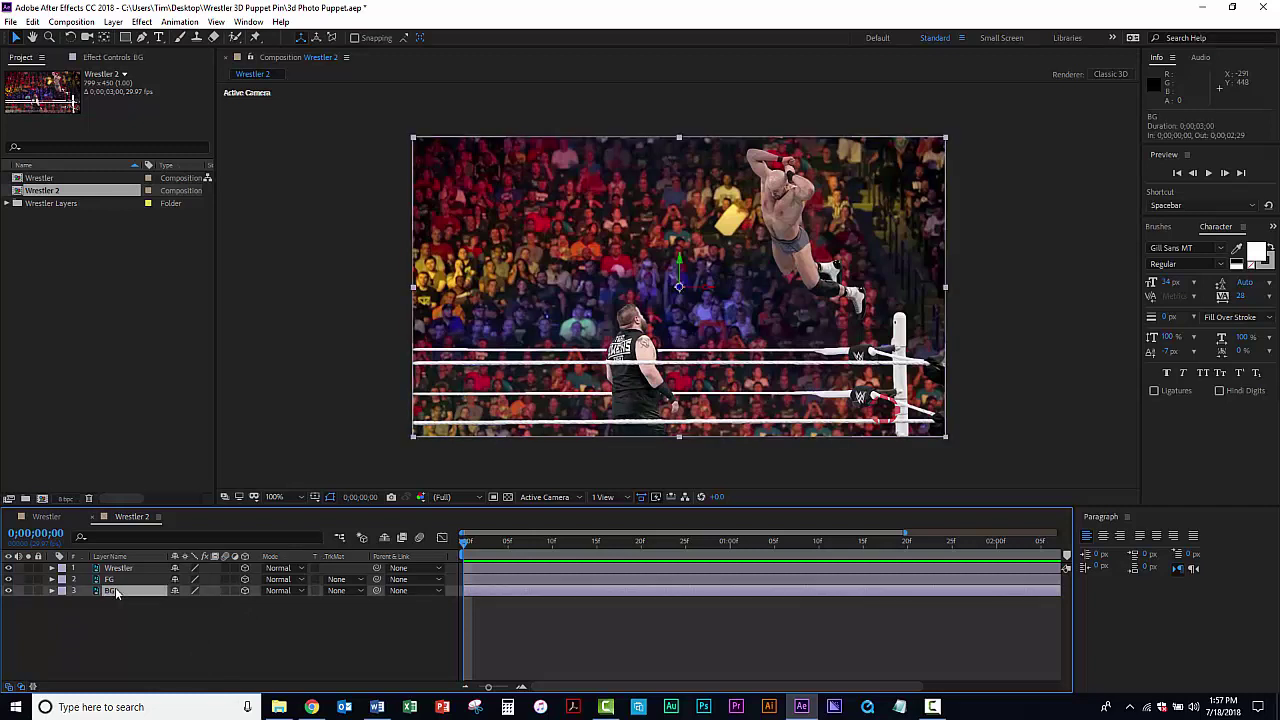
key(p)
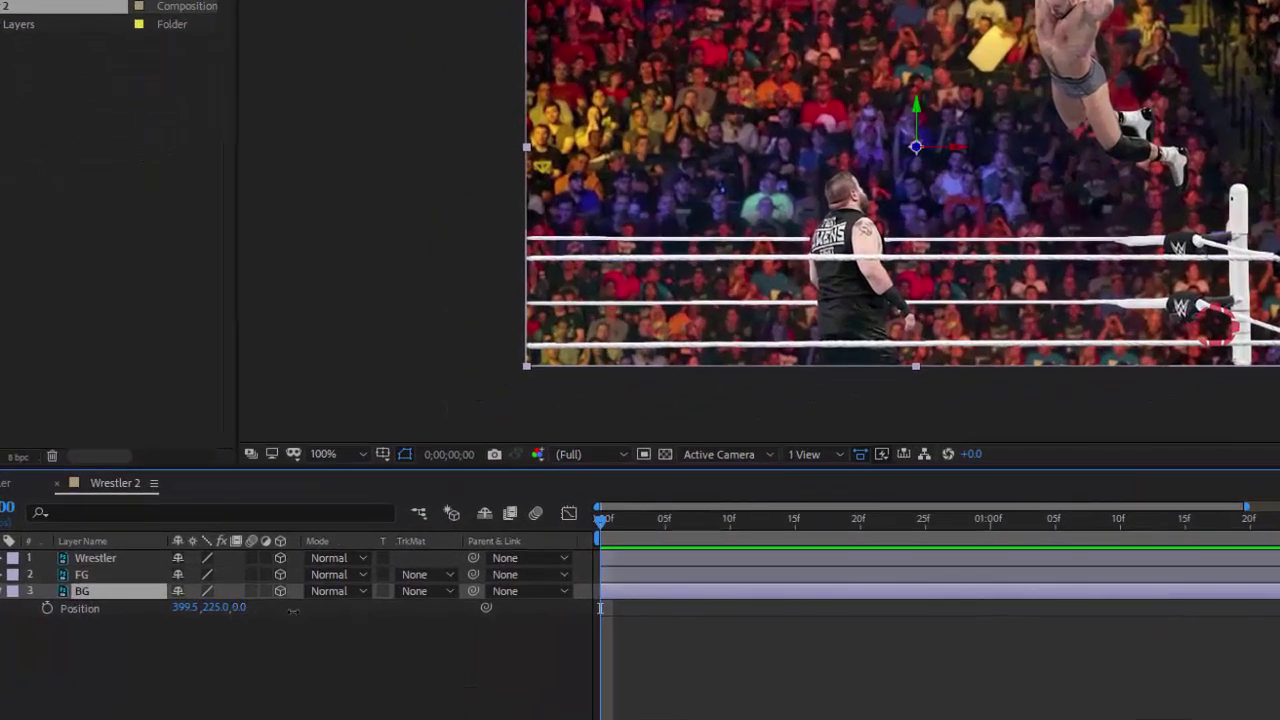
drag(214, 603, 453, 606)
drag(586, 614, 790, 622)
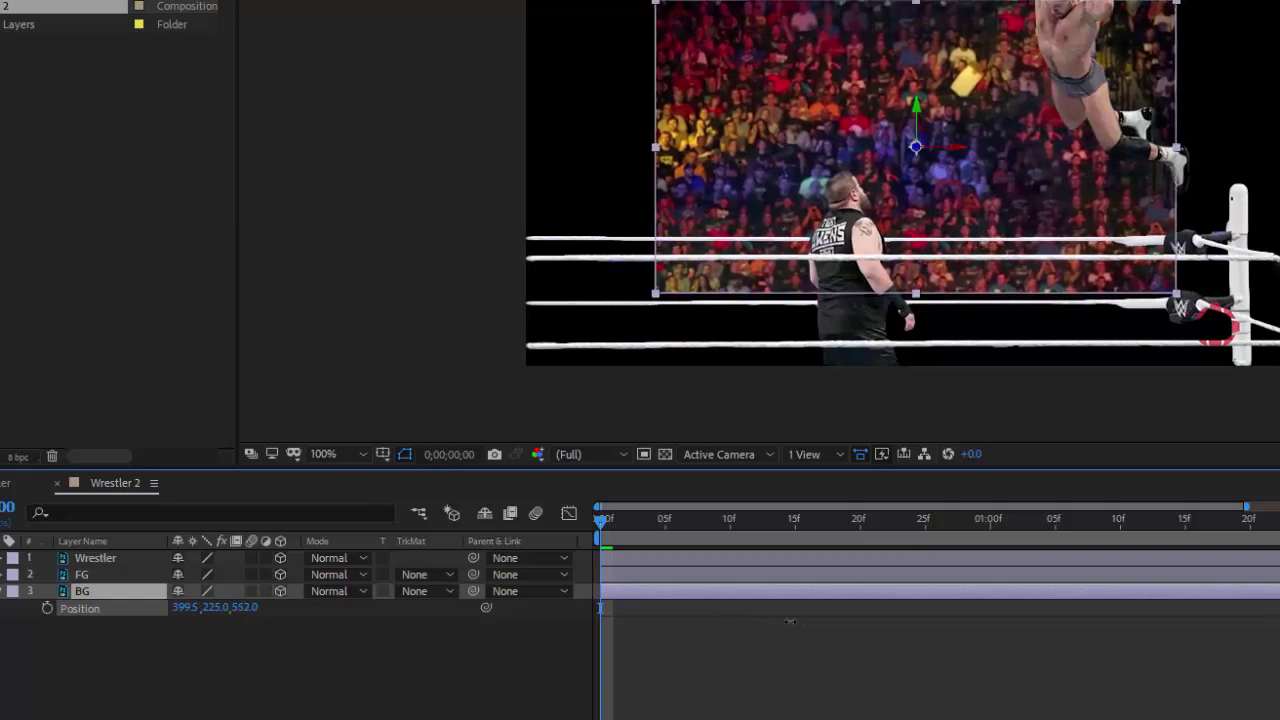
key(Return)
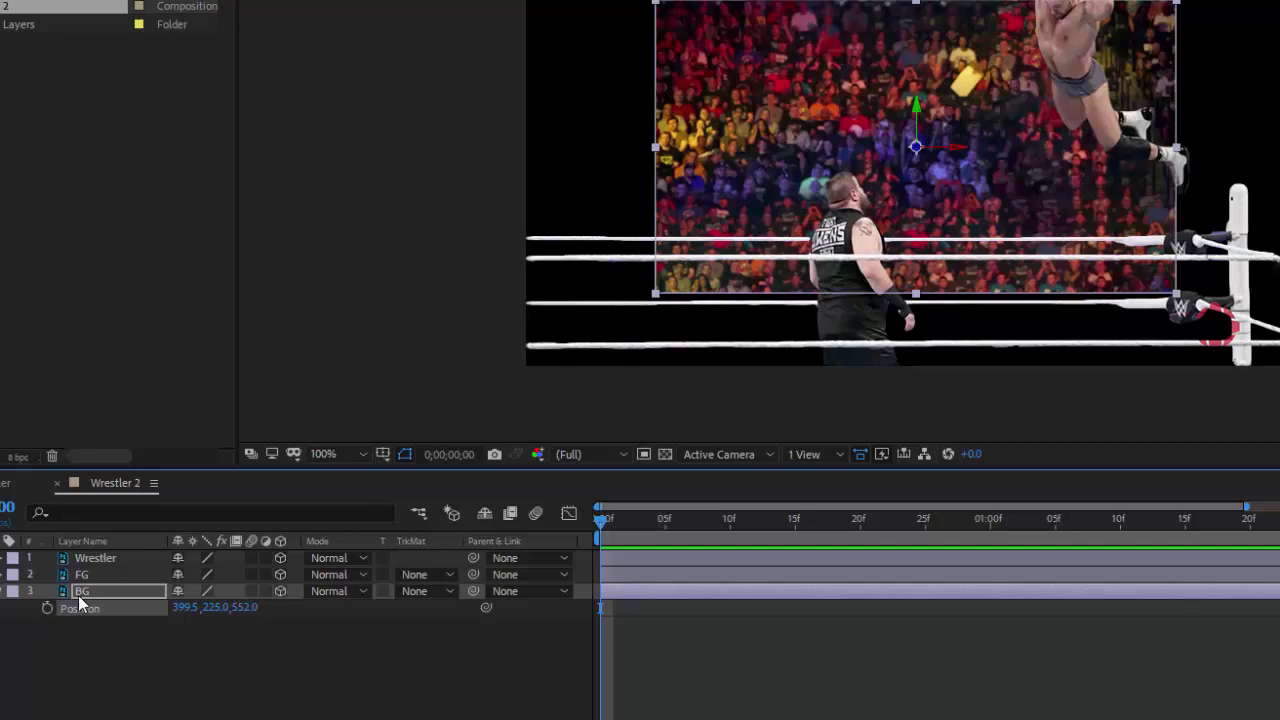
Scale the BG layer uniformly to 151% so the crowd fills the frame, and collapse its properties
key(s)
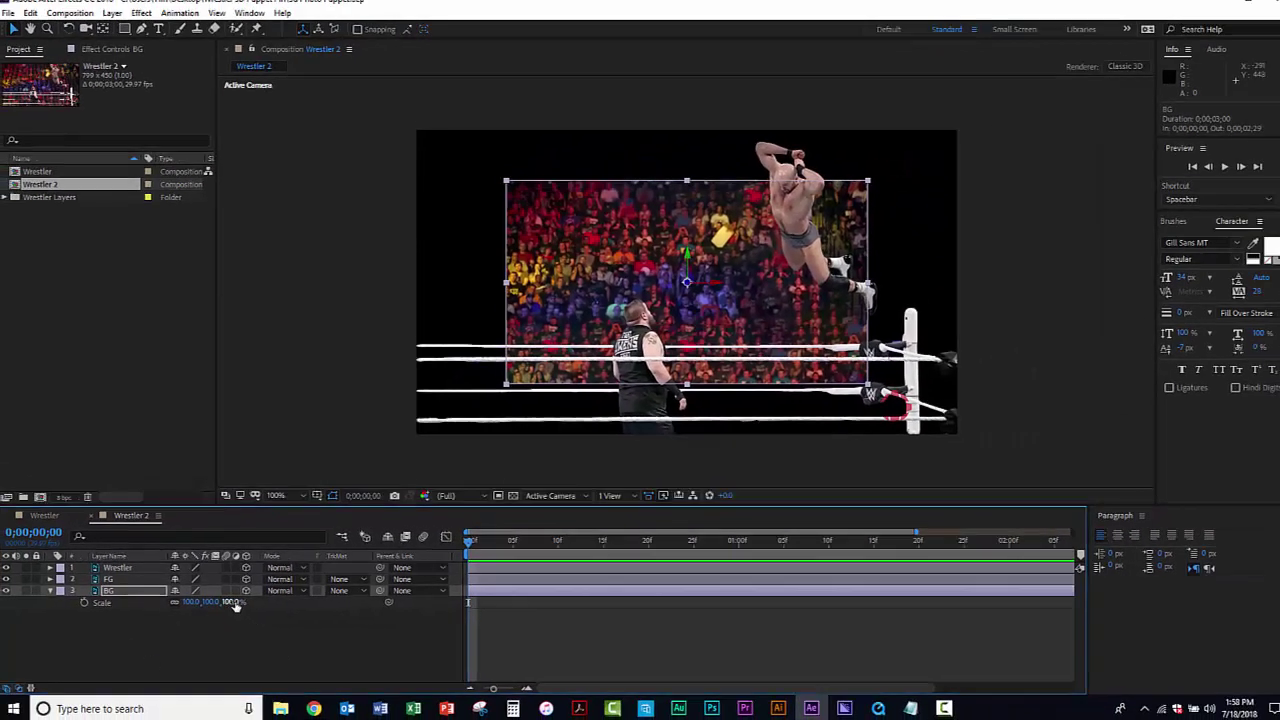
drag(195, 604, 268, 605)
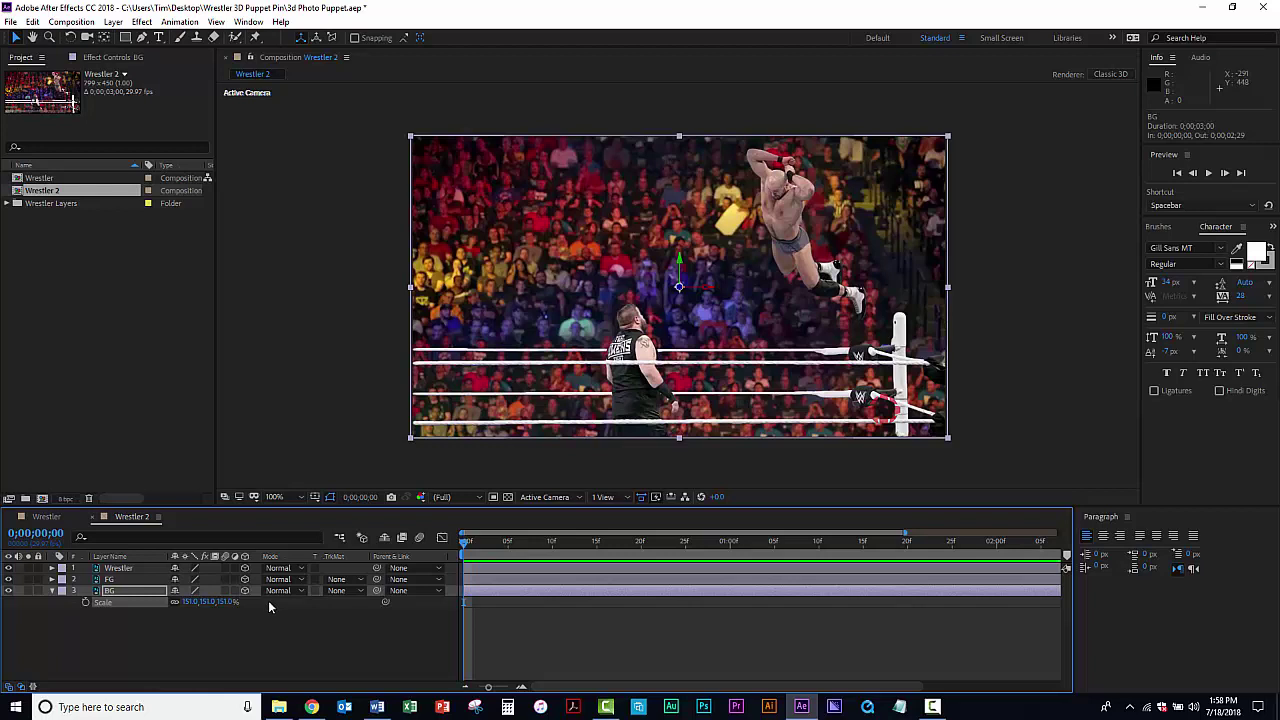
click(52, 591)
Move the Wrestler layer's anchor point from the frame centre to the flying wrestler's waist with the Pan Behind tool
click(124, 569)
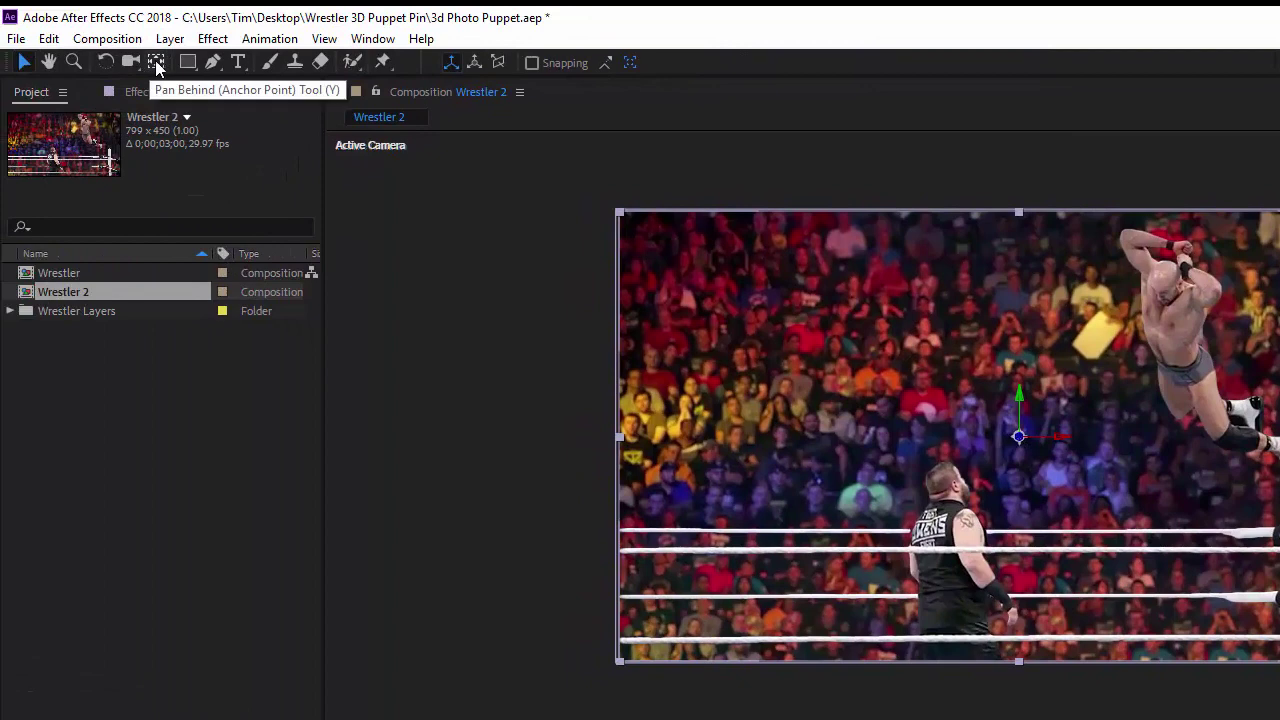
click(156, 63)
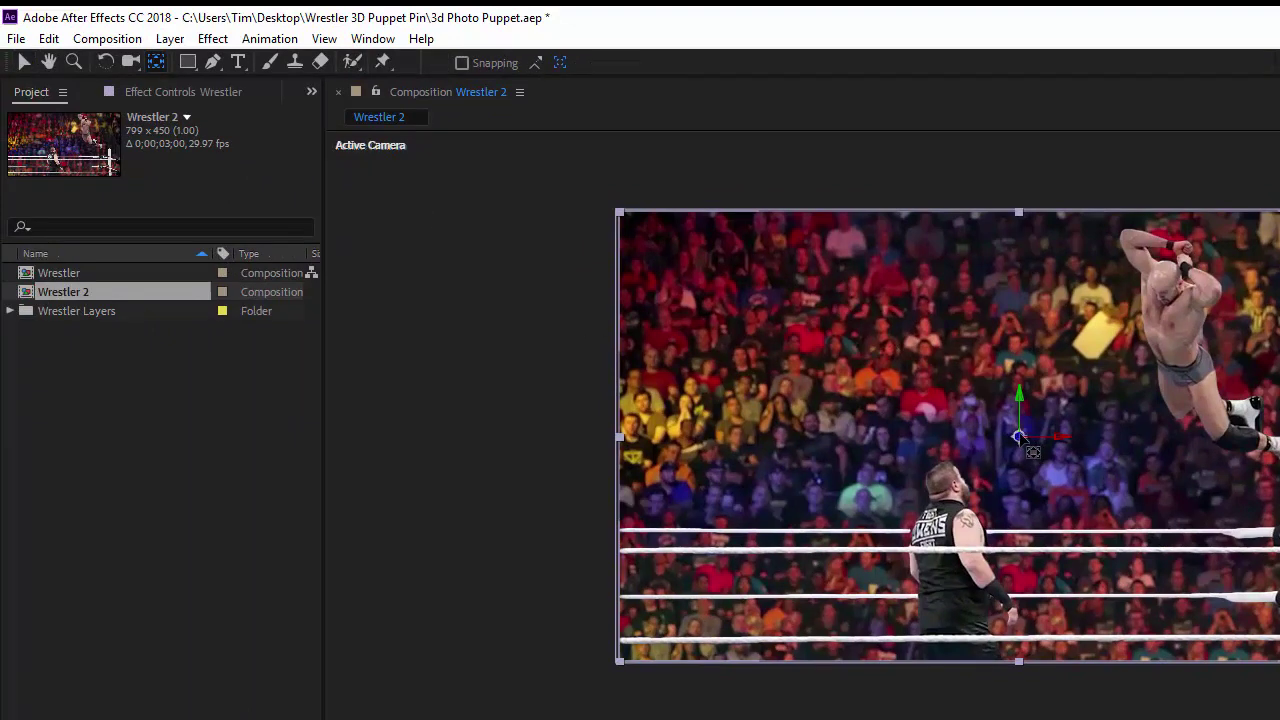
drag(1019, 436, 1183, 354)
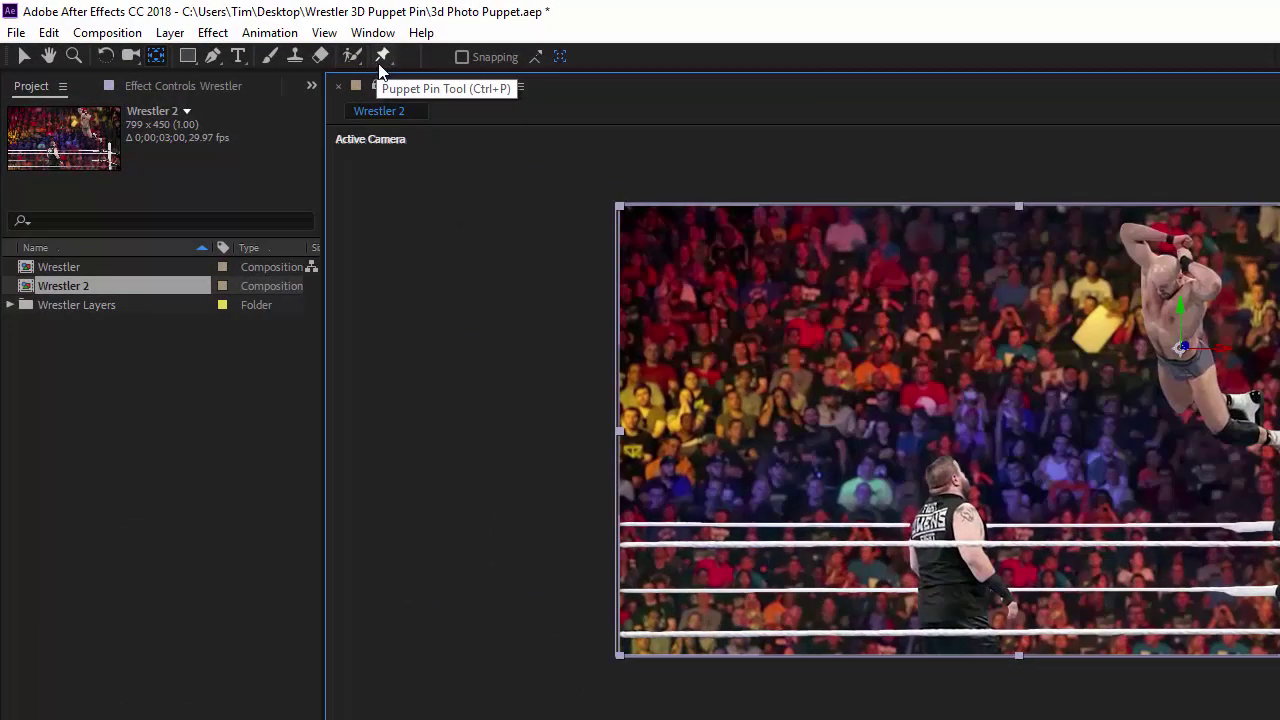
Place three puppet pins on the flying wrestler: one on the upper chest, one at the waist and one on the lower foot
click(379, 63)
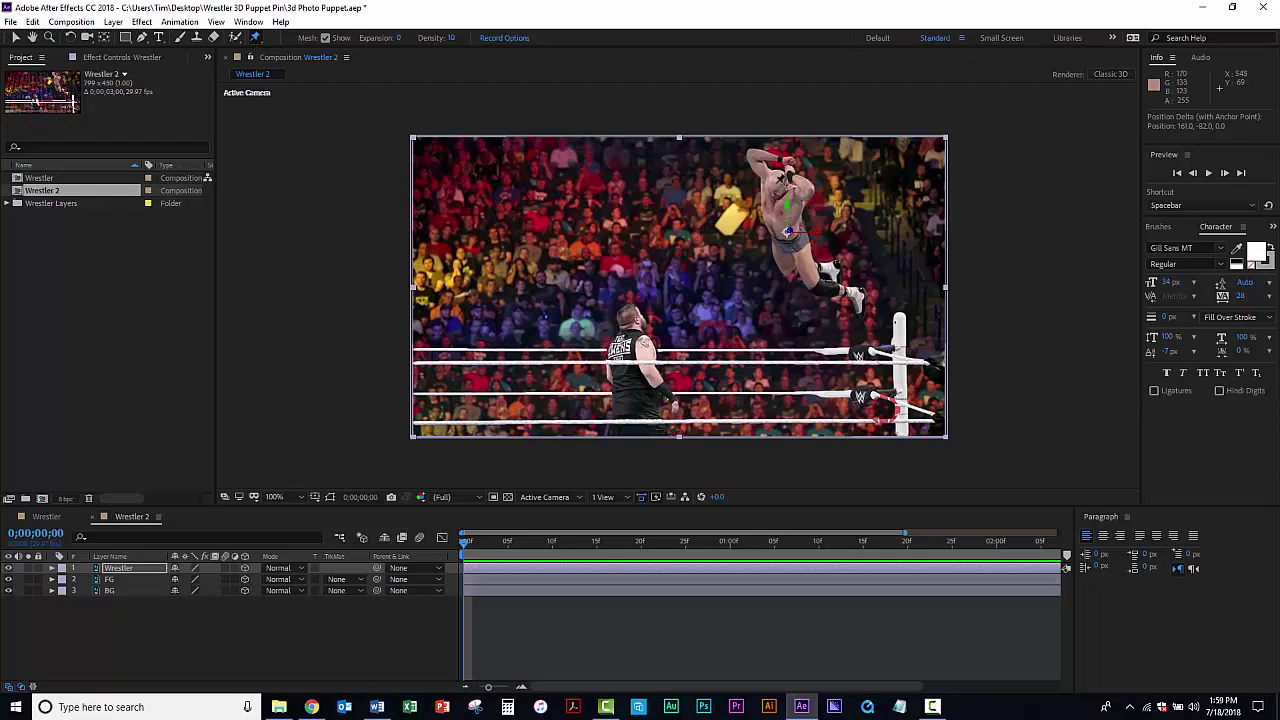
click(775, 189)
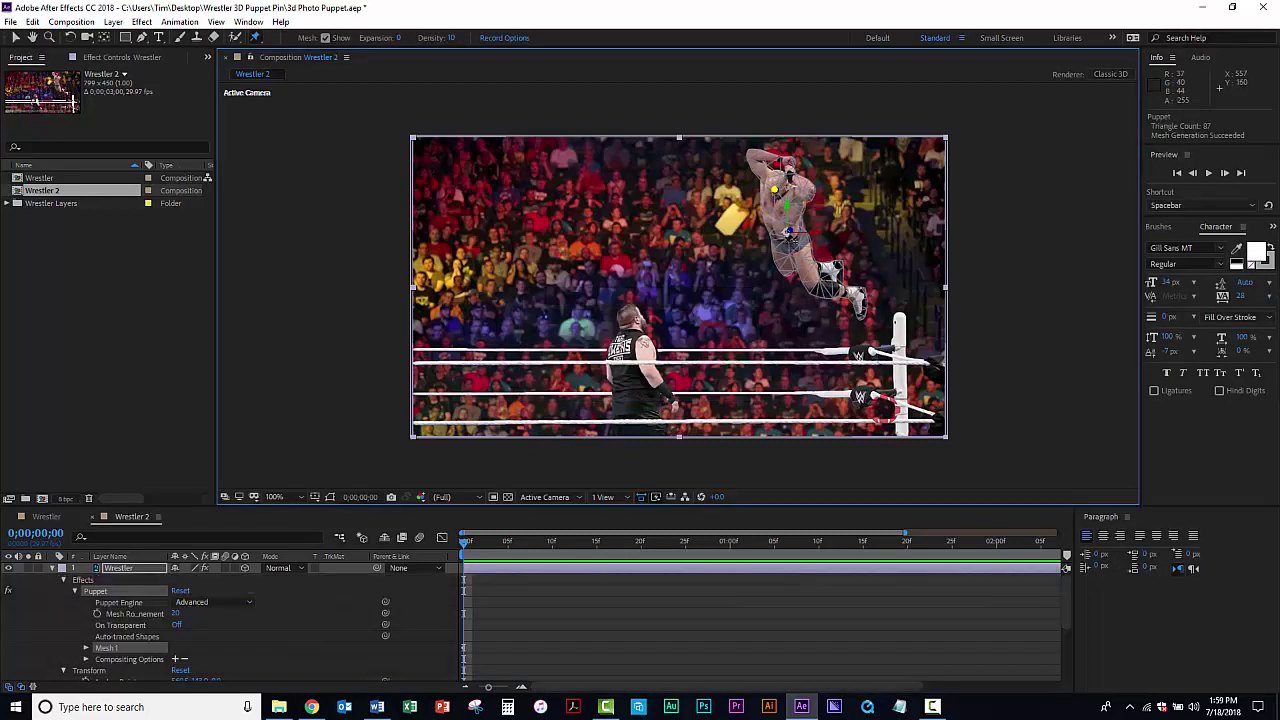
click(784, 243)
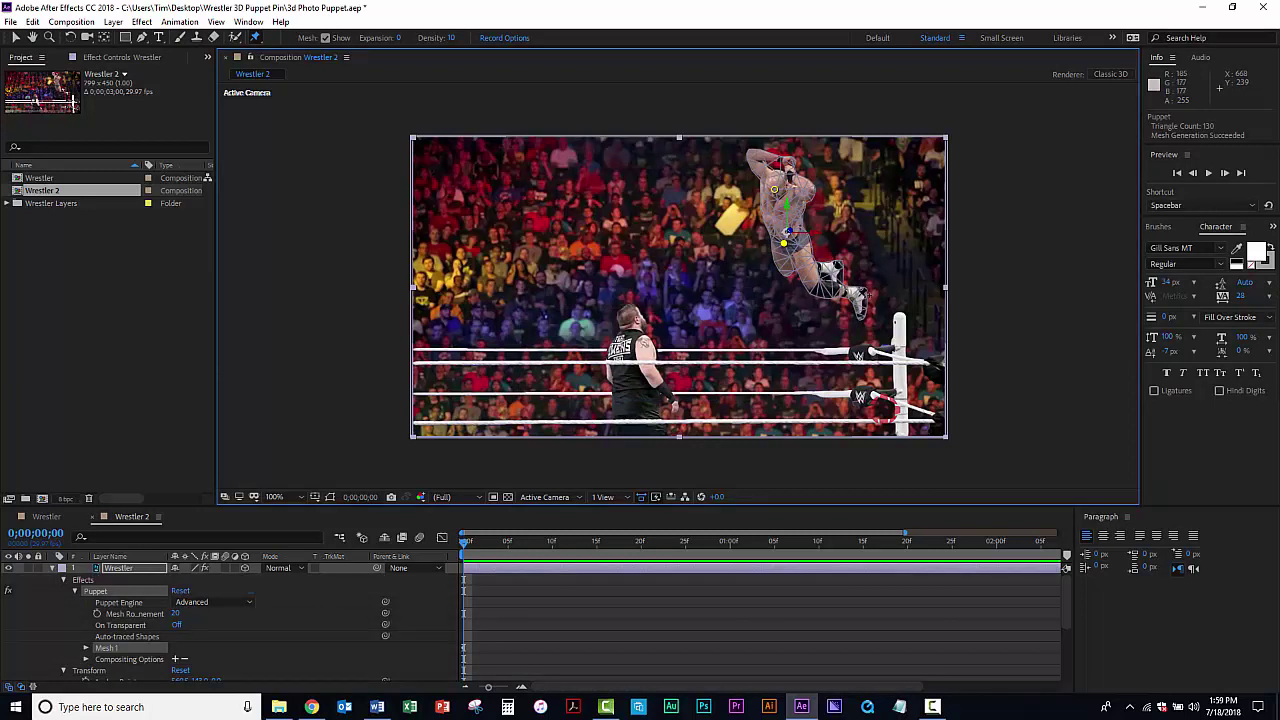
click(858, 295)
Reveal the Wrestler layer's puppet pin keyframes and check the opening frames of the timeline
click(114, 570)
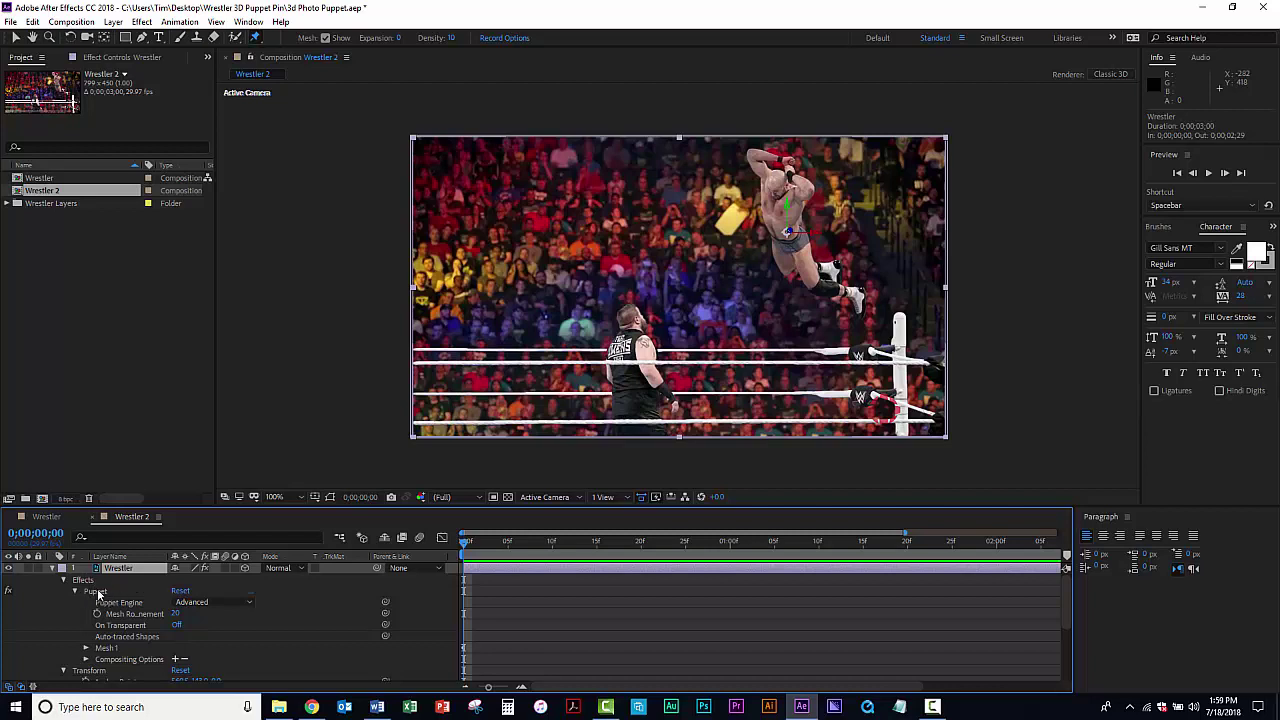
key(u)
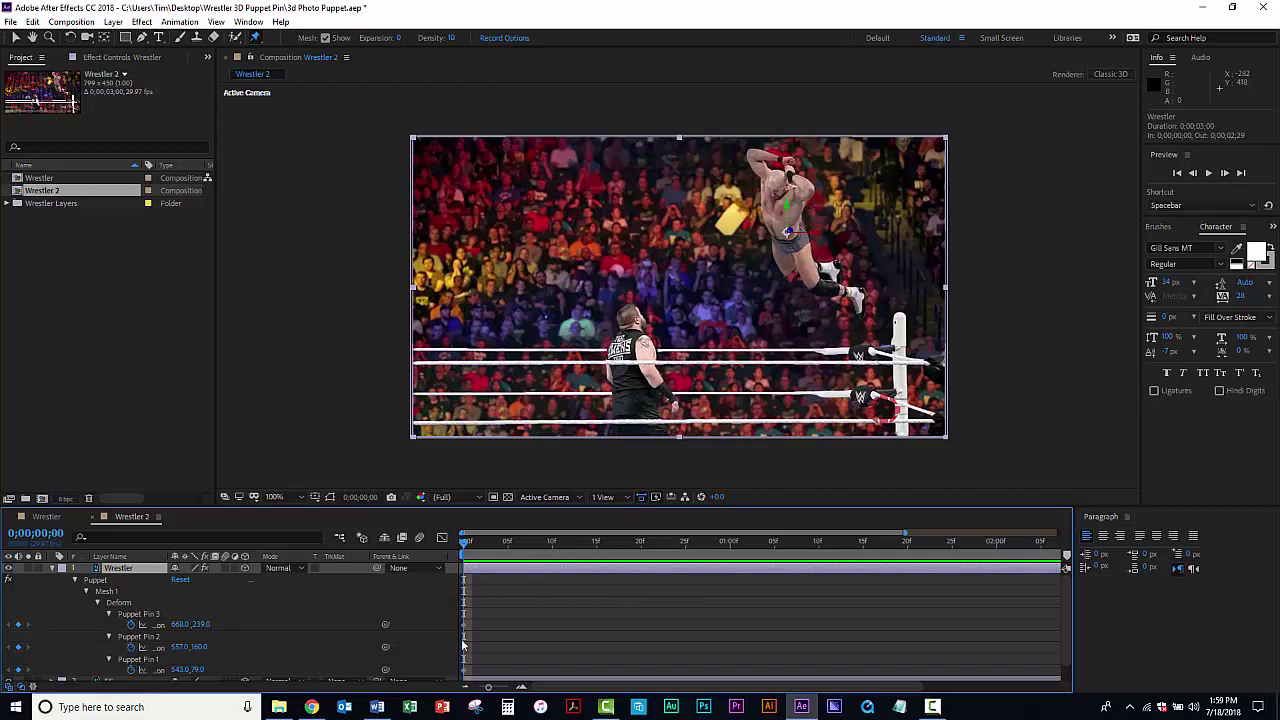
key(space)
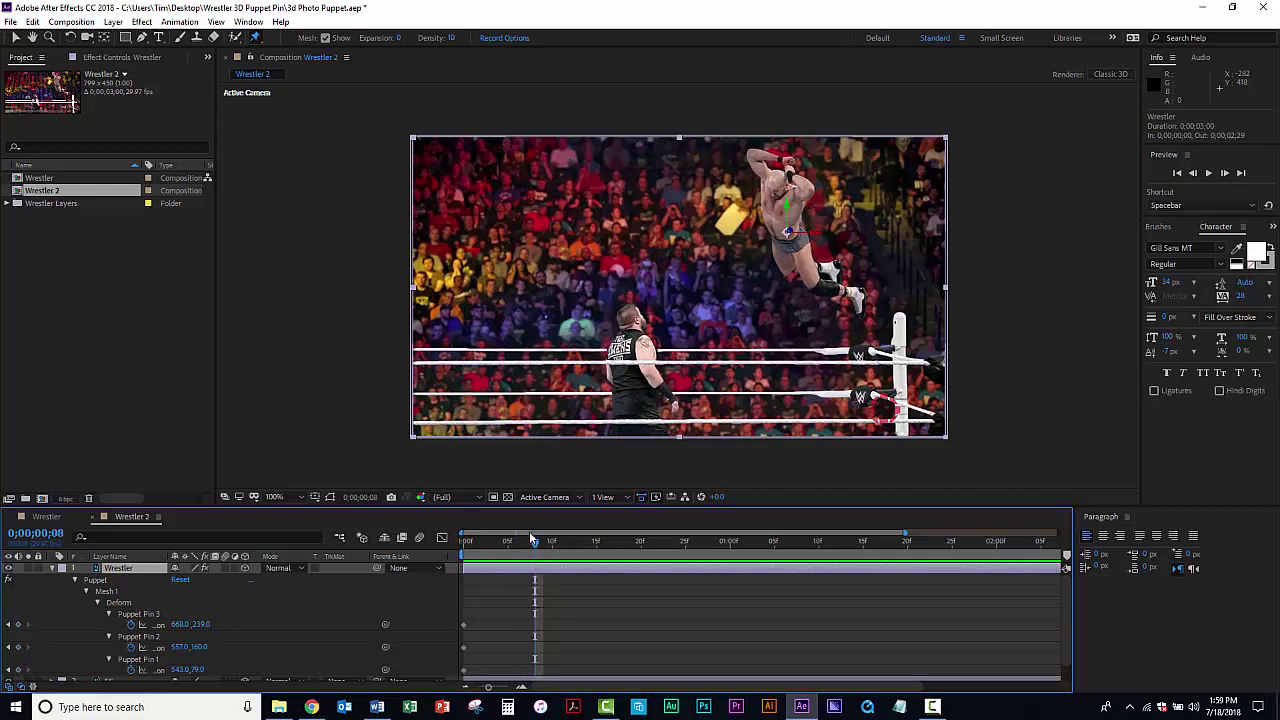
key(space)
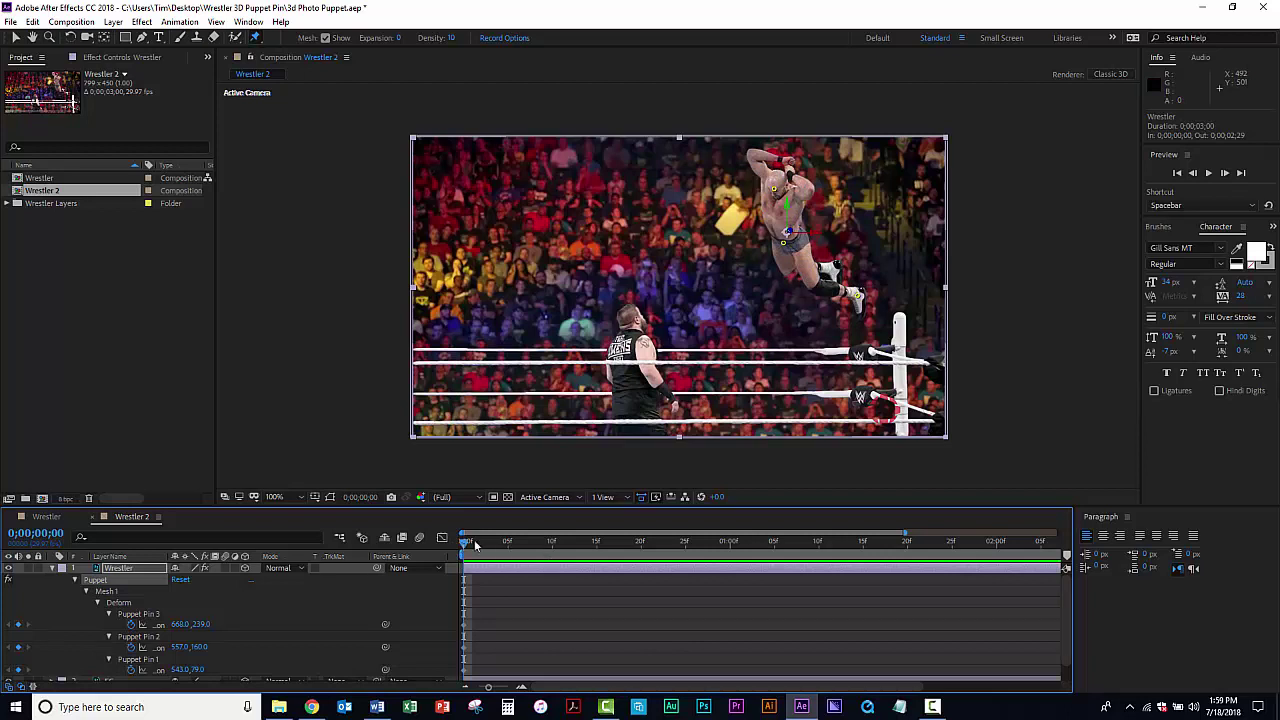
At 0;00;02;29, move the flying wrestler's chest pin to about 520, 106 and the foot pin to about 648, 250
drag(463, 545, 1090, 568)
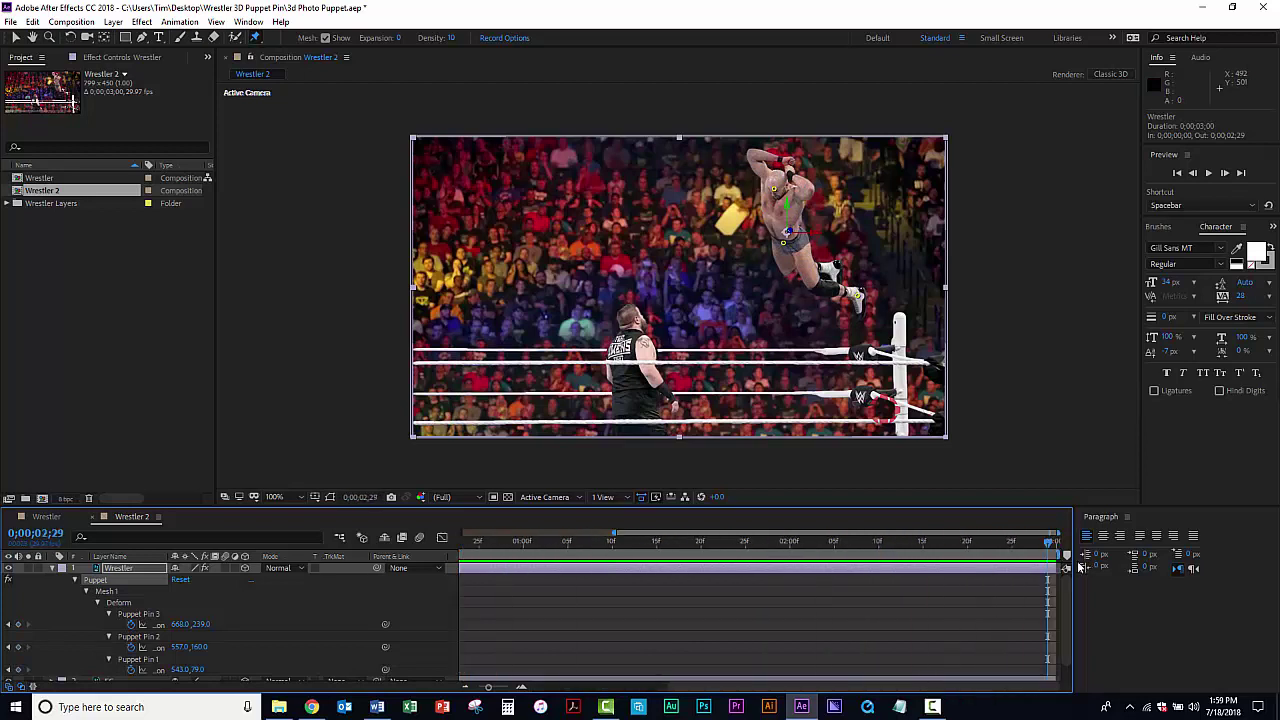
drag(489, 688, 452, 691)
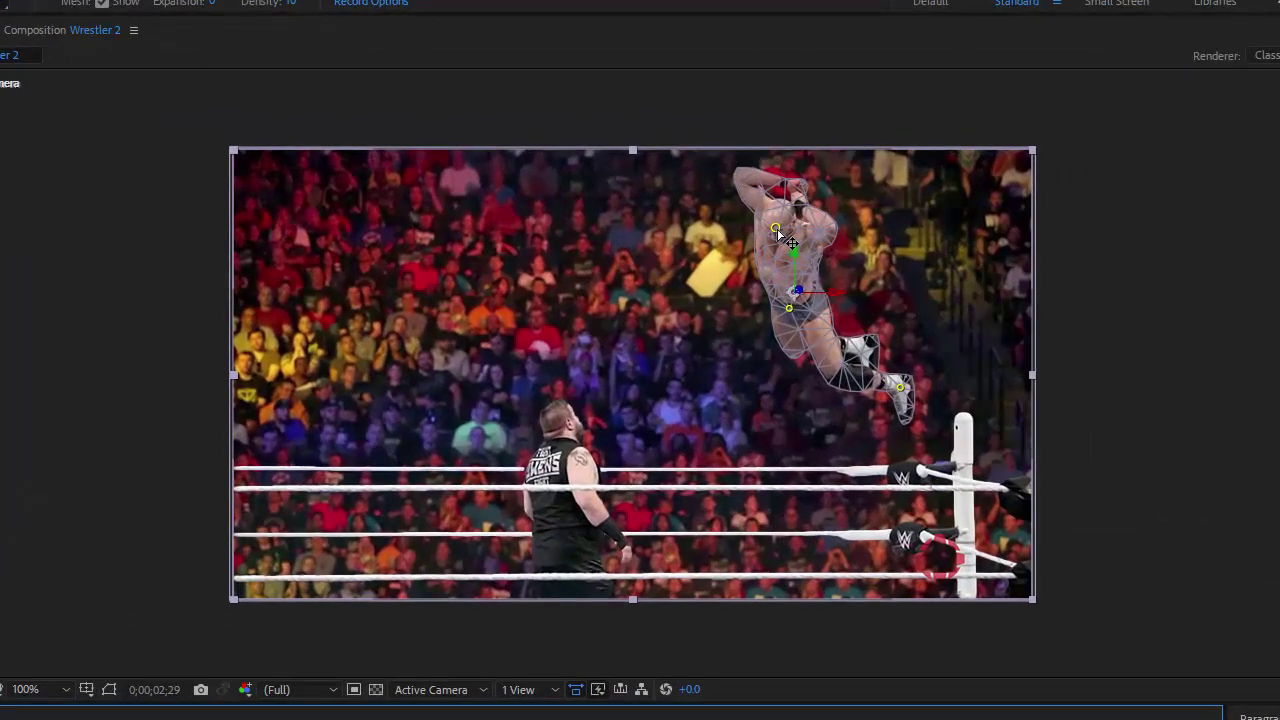
drag(778, 231, 762, 240)
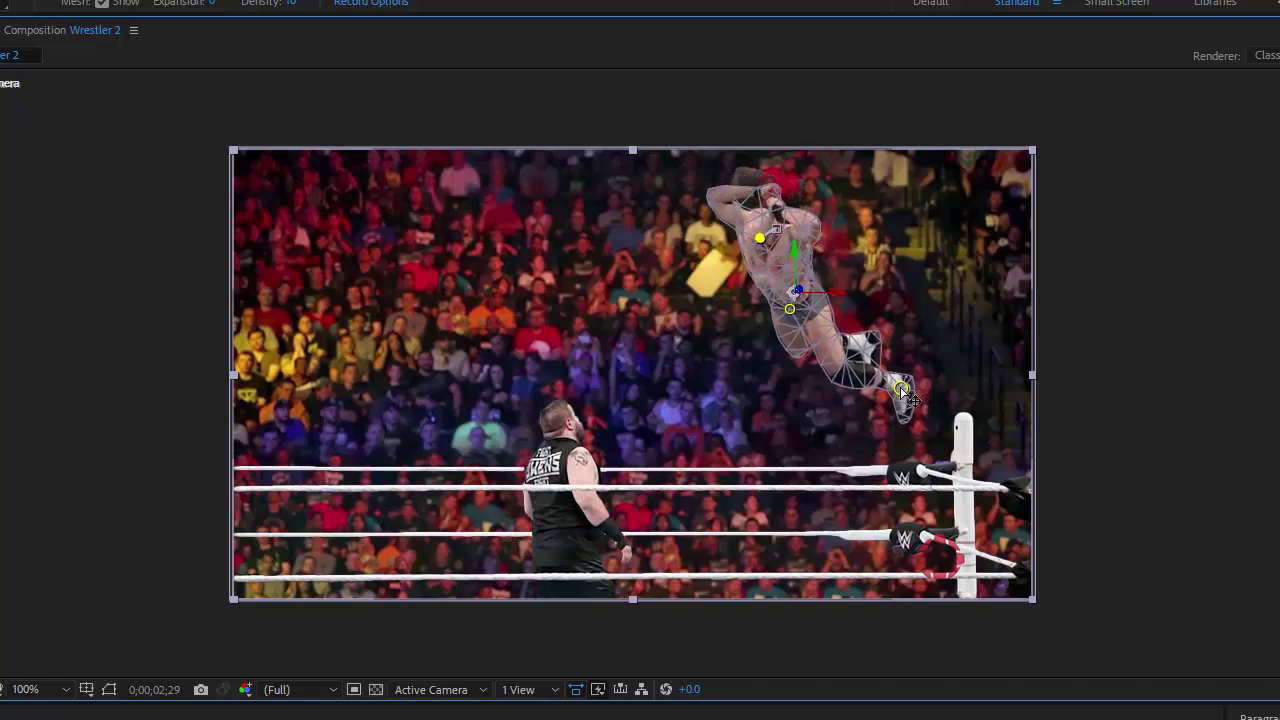
drag(903, 391, 885, 398)
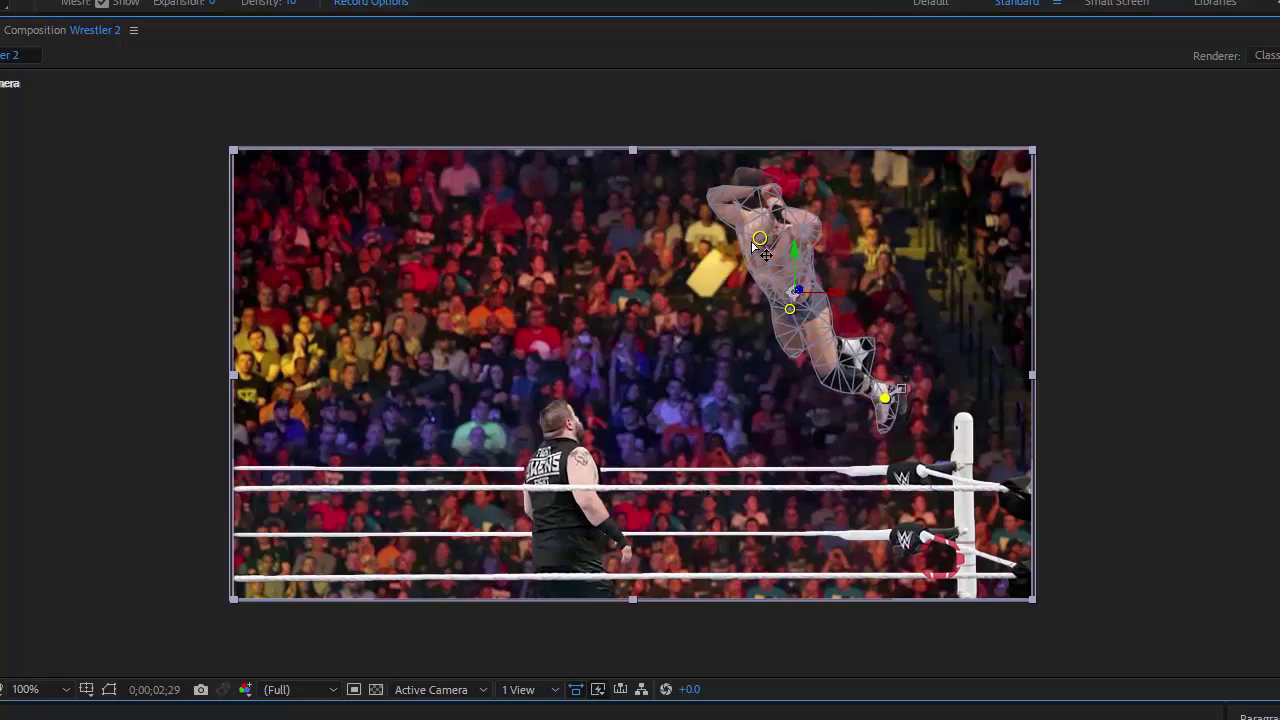
mouse_move(760, 241)
mouse_down()
mouse_move(732, 270)
mouse_move(769, 257)
mouse_move(752, 254)
mouse_up()
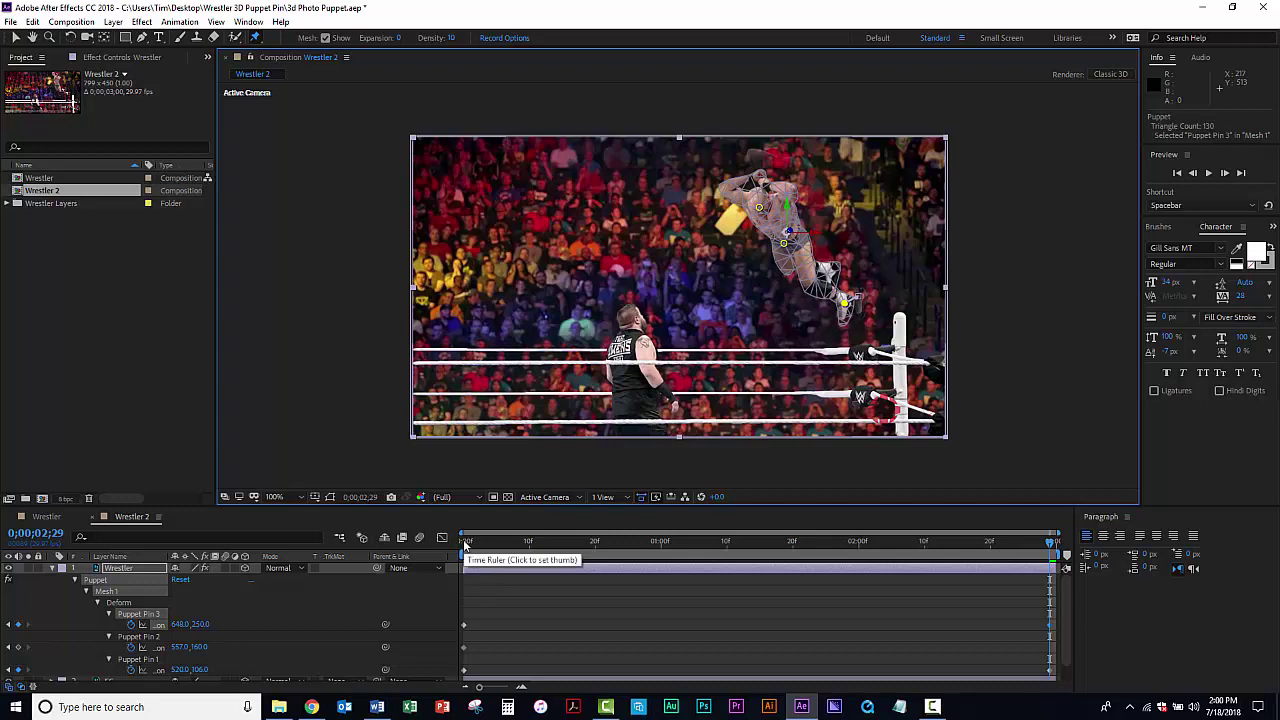
Preview the puppet pin animation from the first frame
click(463, 542)
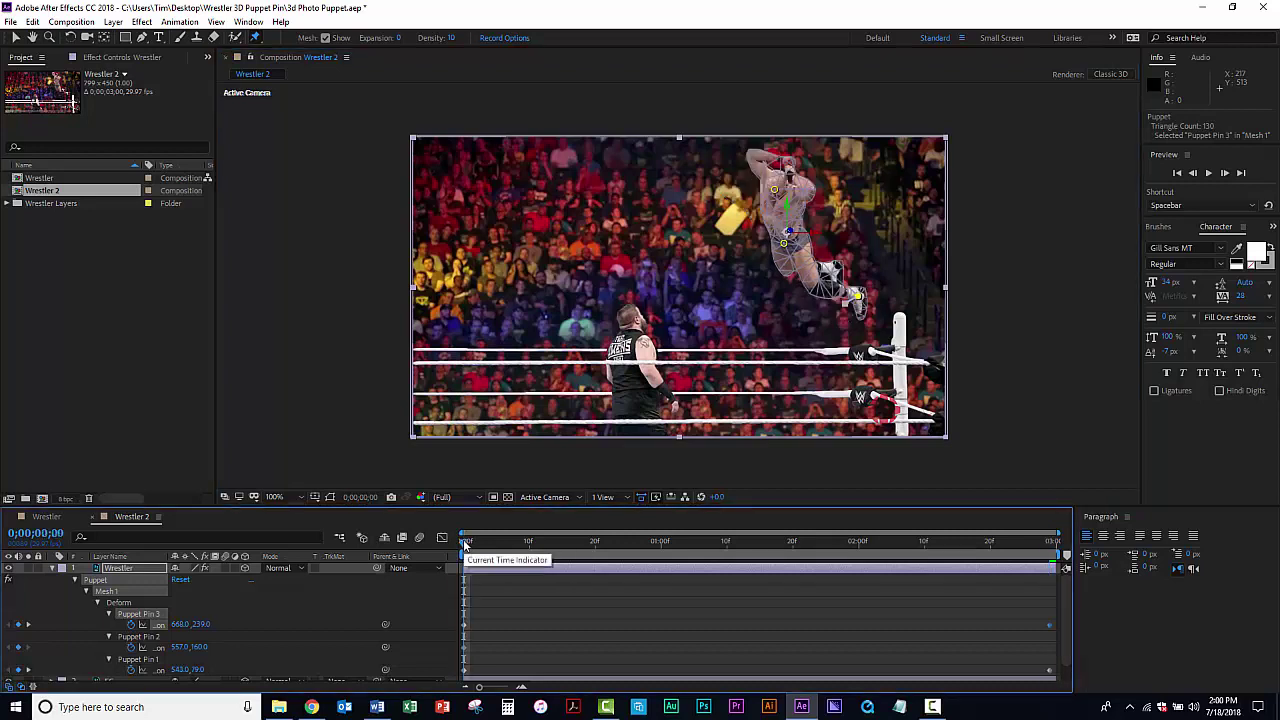
key(space)
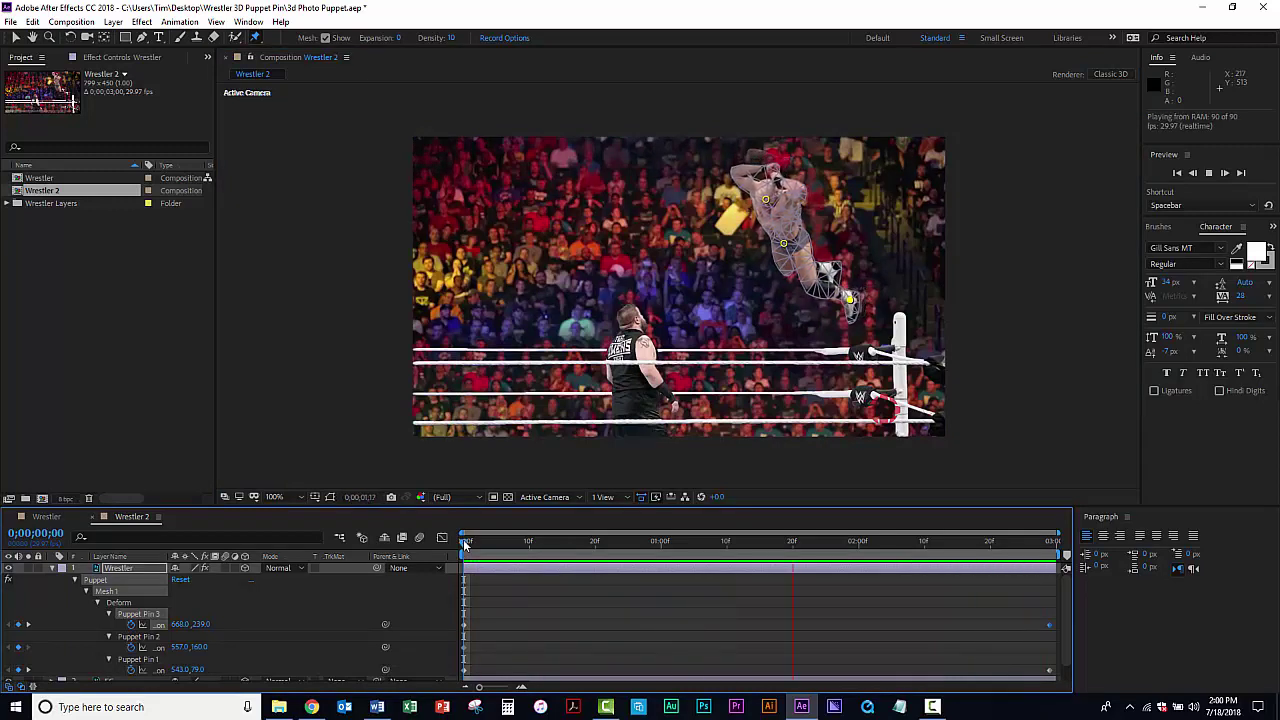
key(space)
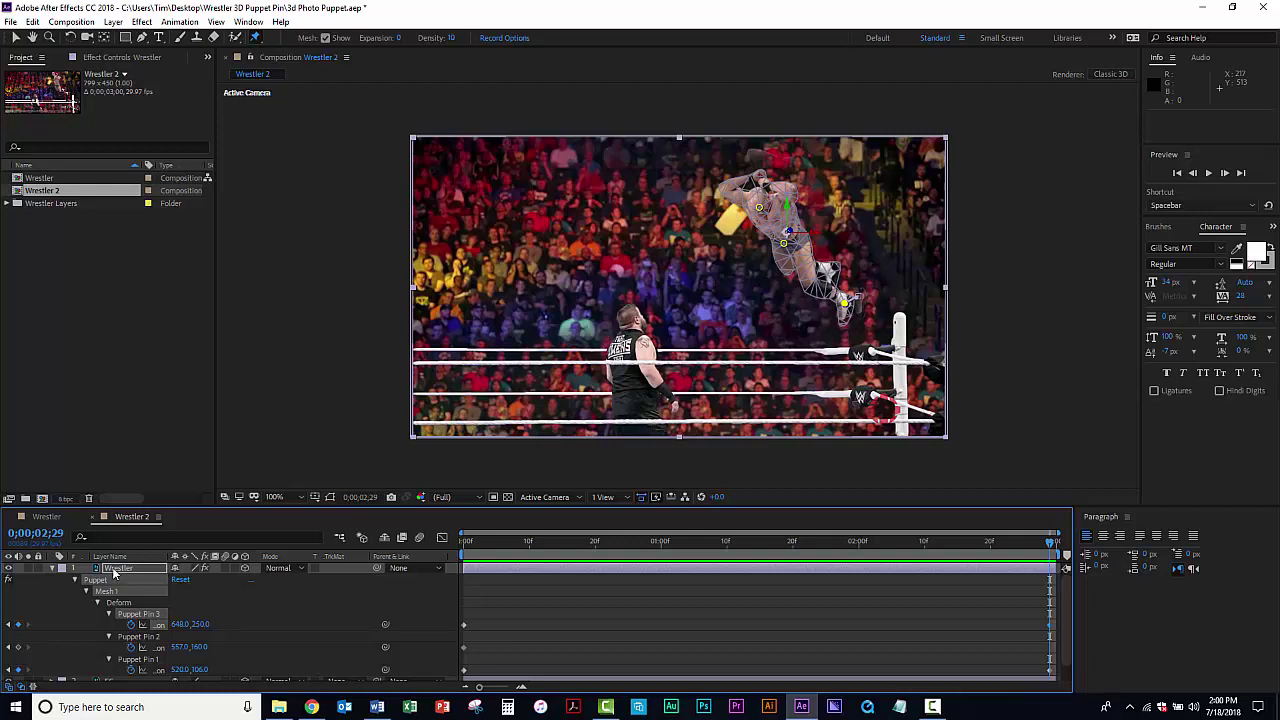
Start keyframes for the Wrestler layer's Position and Z Rotation at 0;00;00;00
click(114, 570)
click(52, 569)
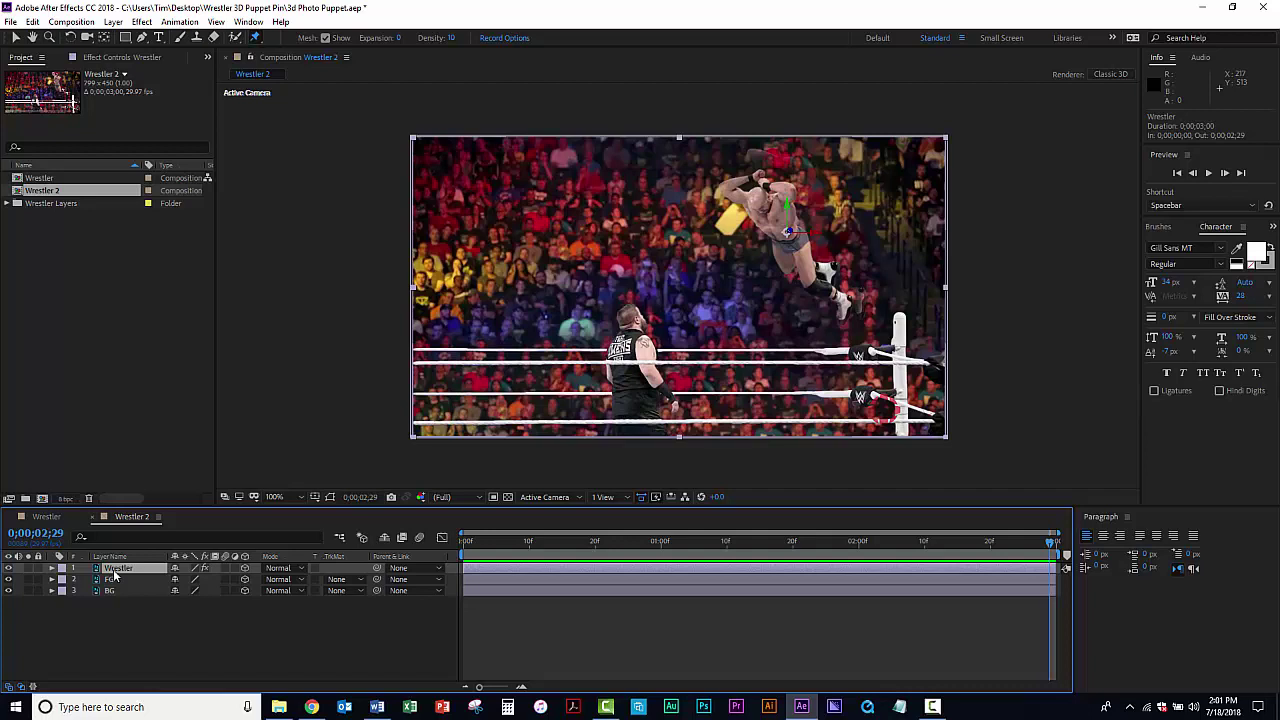
key(p)
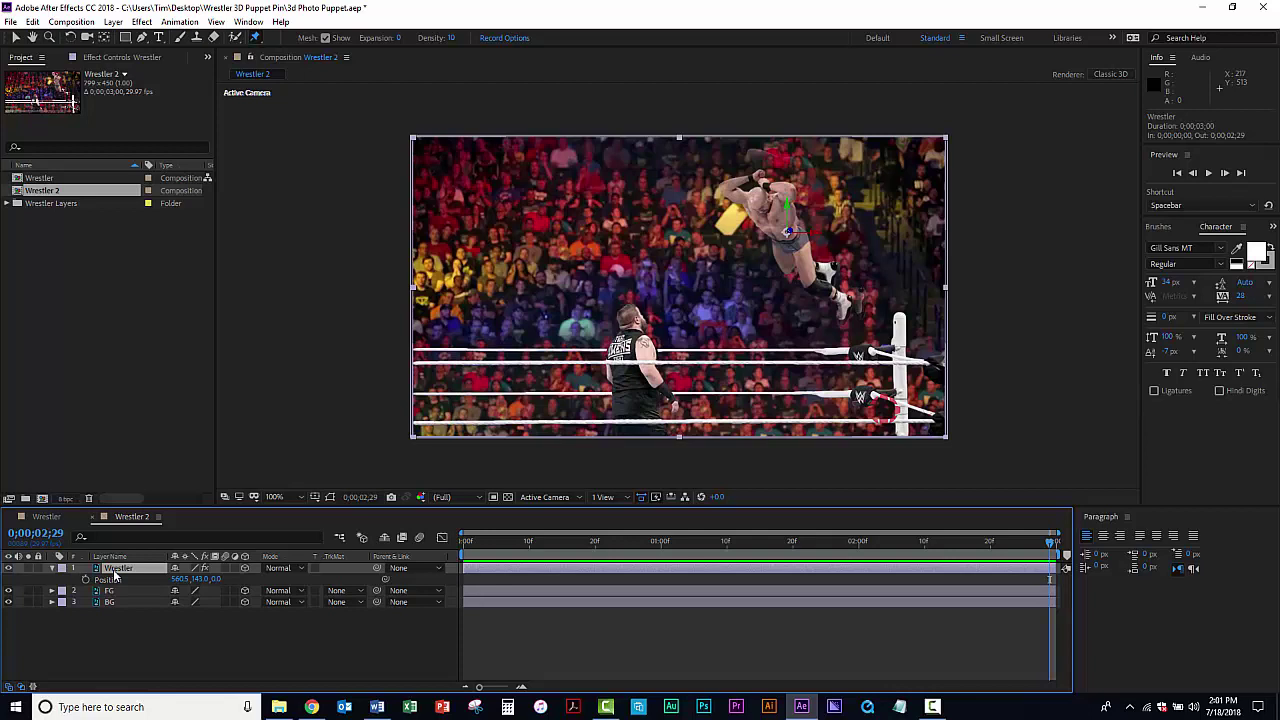
key(shift+r)
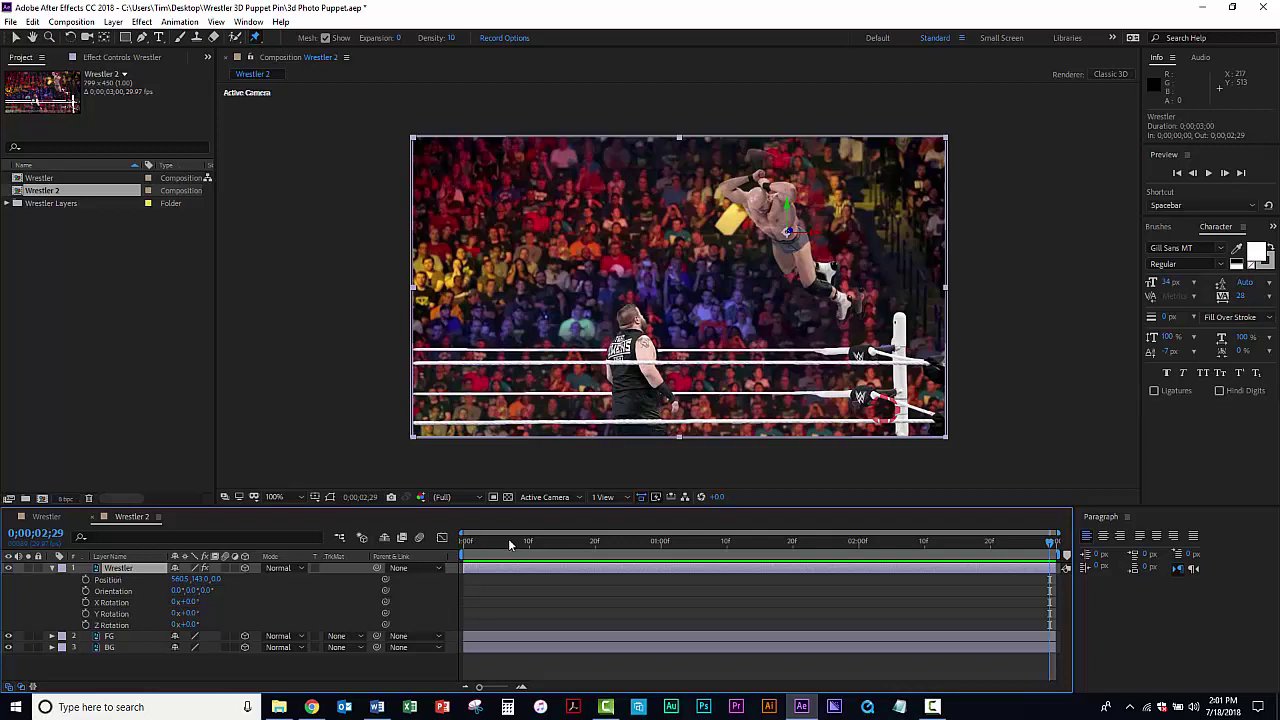
drag(508, 538, 435, 539)
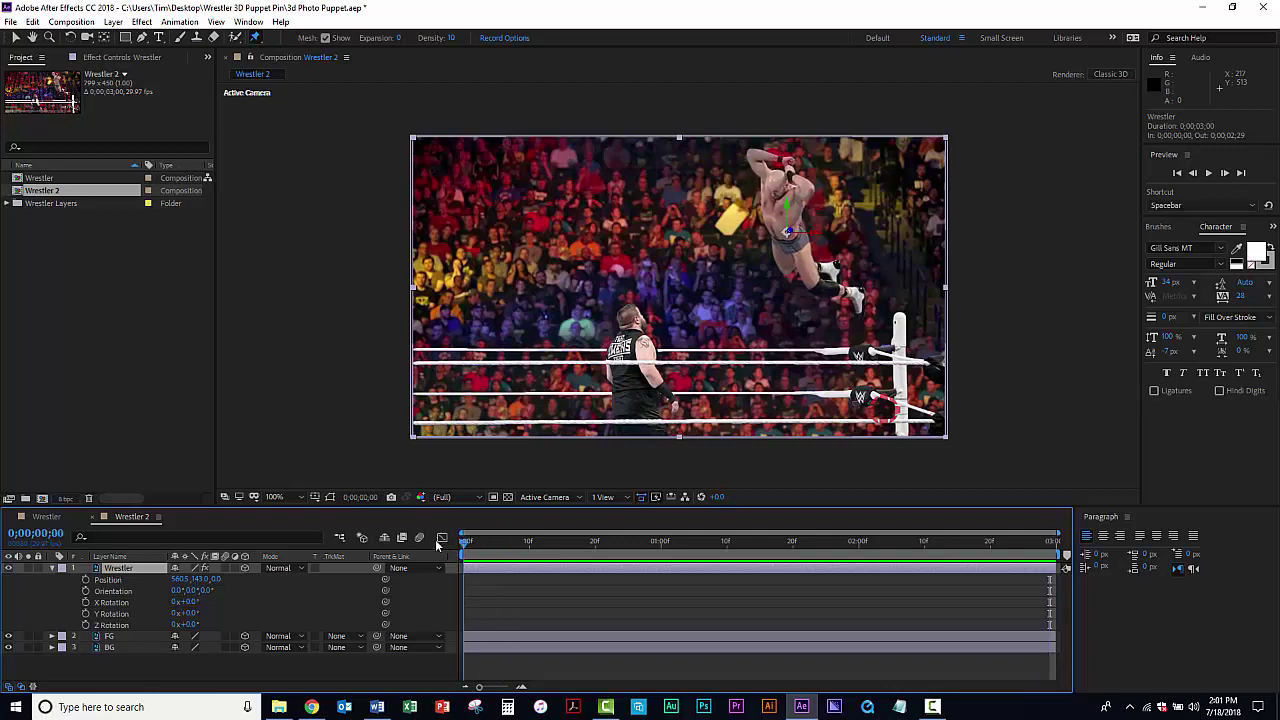
click(86, 581)
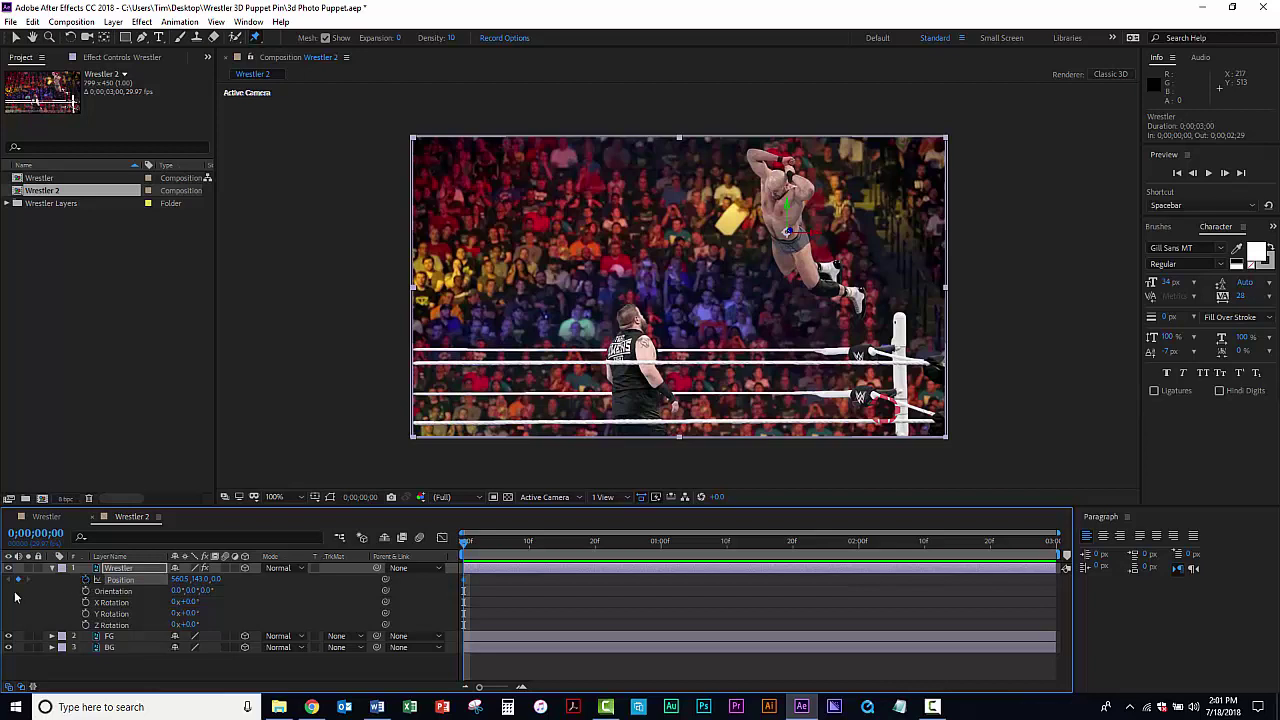
click(86, 625)
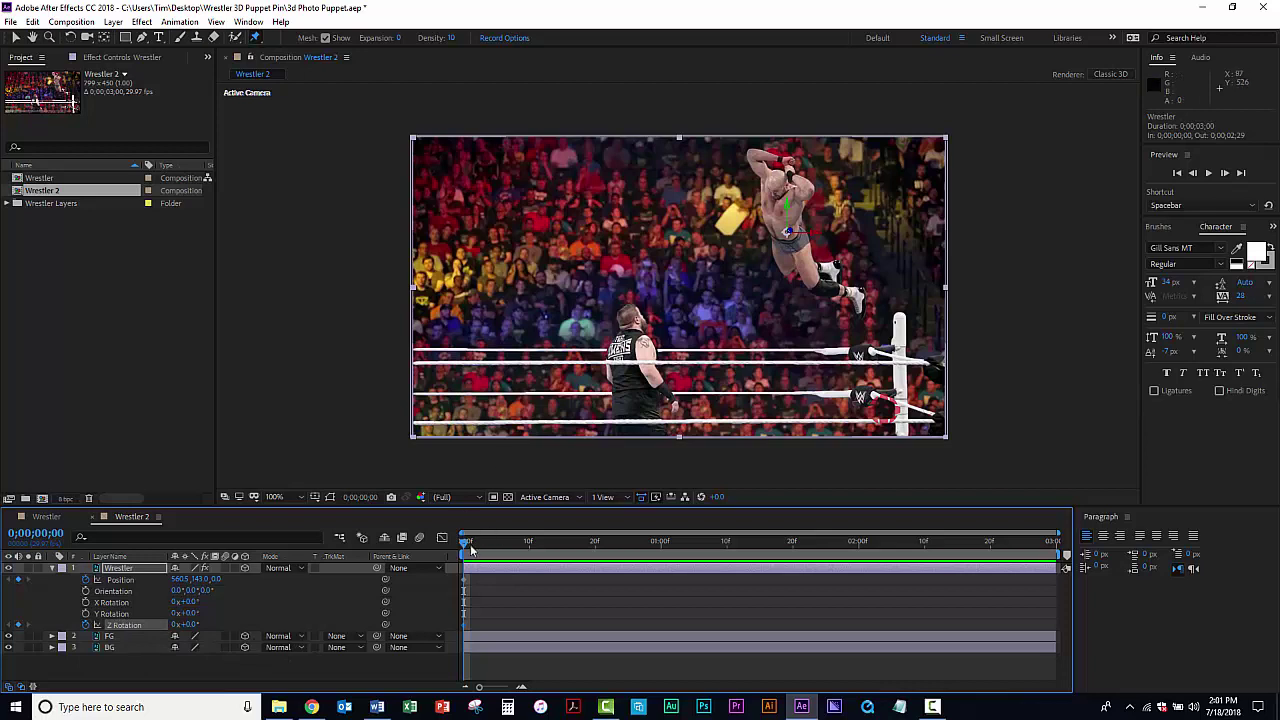
At 0;00;02;29, move the Wrestler layer to about 486.5, 174.0 and set its Z Rotation to -9°
drag(470, 549, 1095, 553)
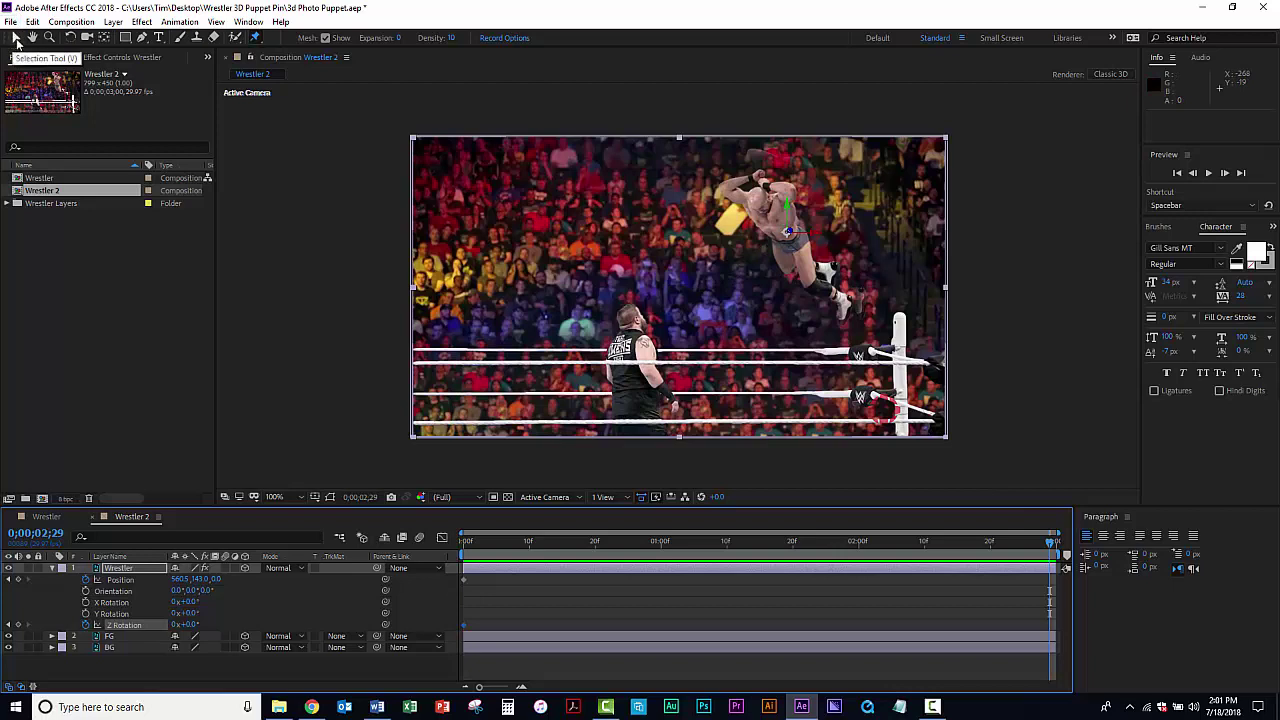
click(16, 40)
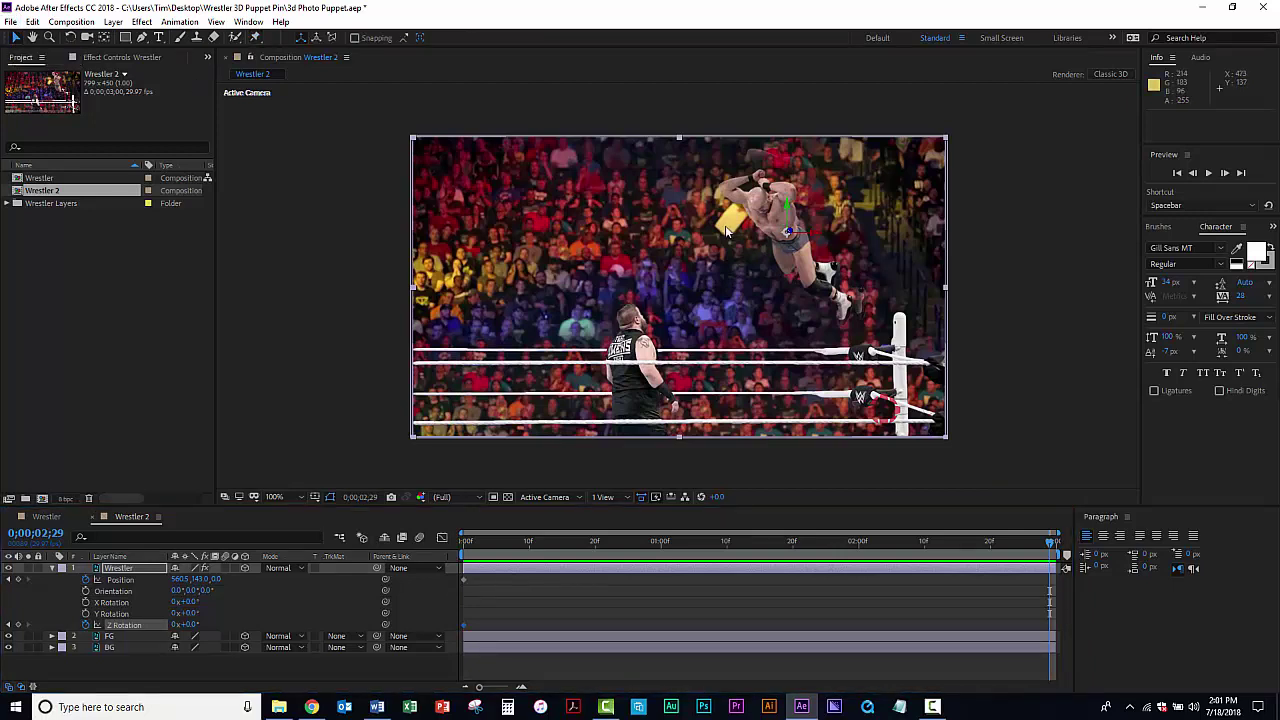
drag(776, 218, 730, 244)
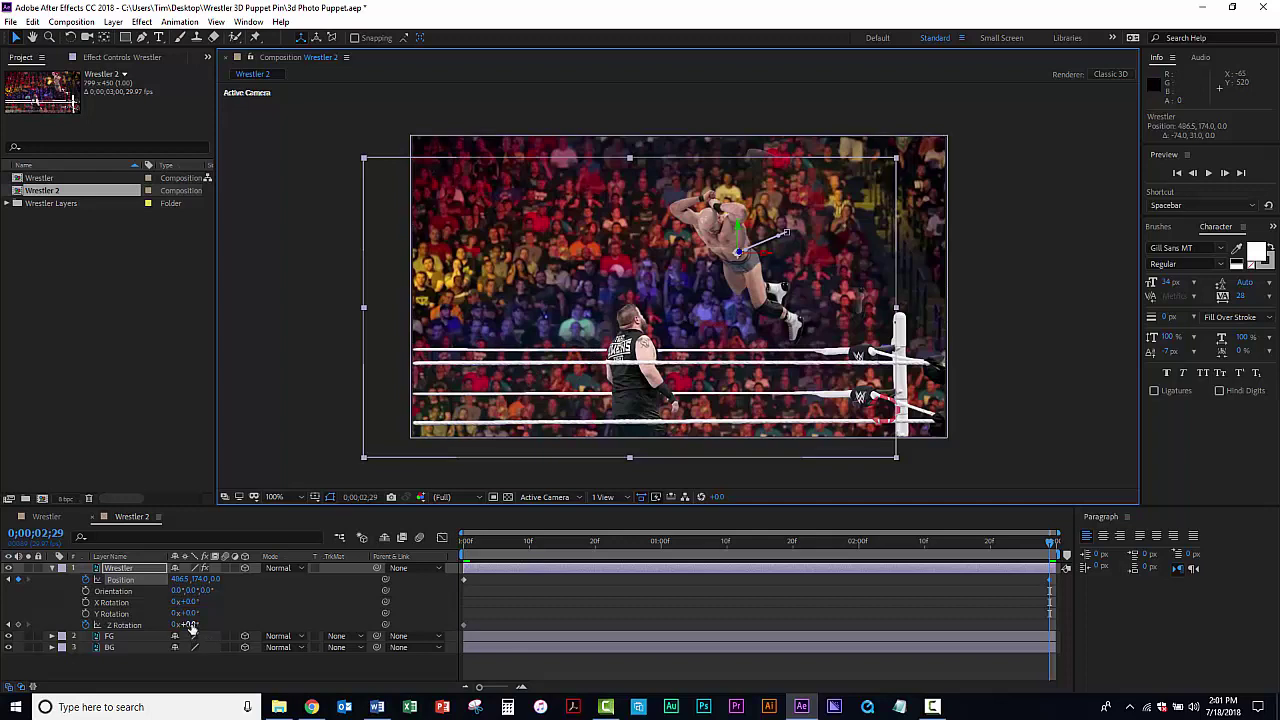
drag(188, 625, 179, 626)
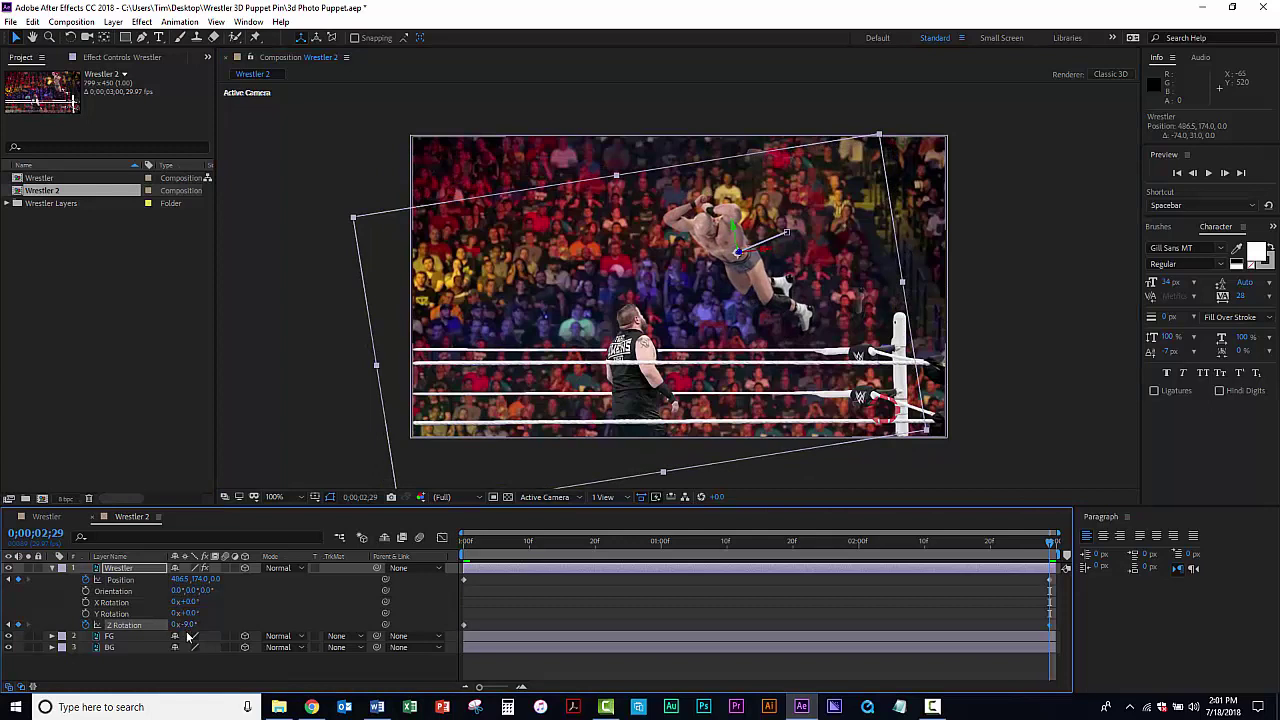
Bend the Wrestler layer's straight motion path into an upward arc, with its curve handles at about 493, 145 and 530, 140
click(119, 582)
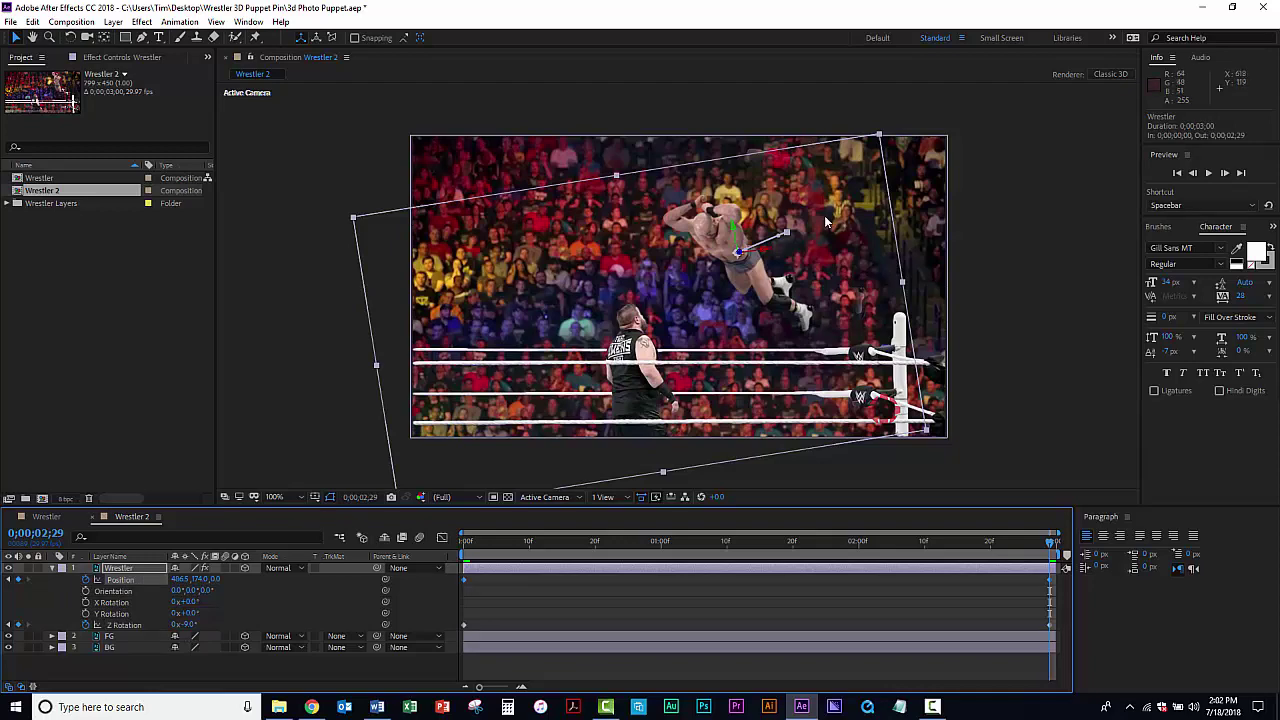
scroll(826, 222, up, 4)
scroll(506, 424, up, 2)
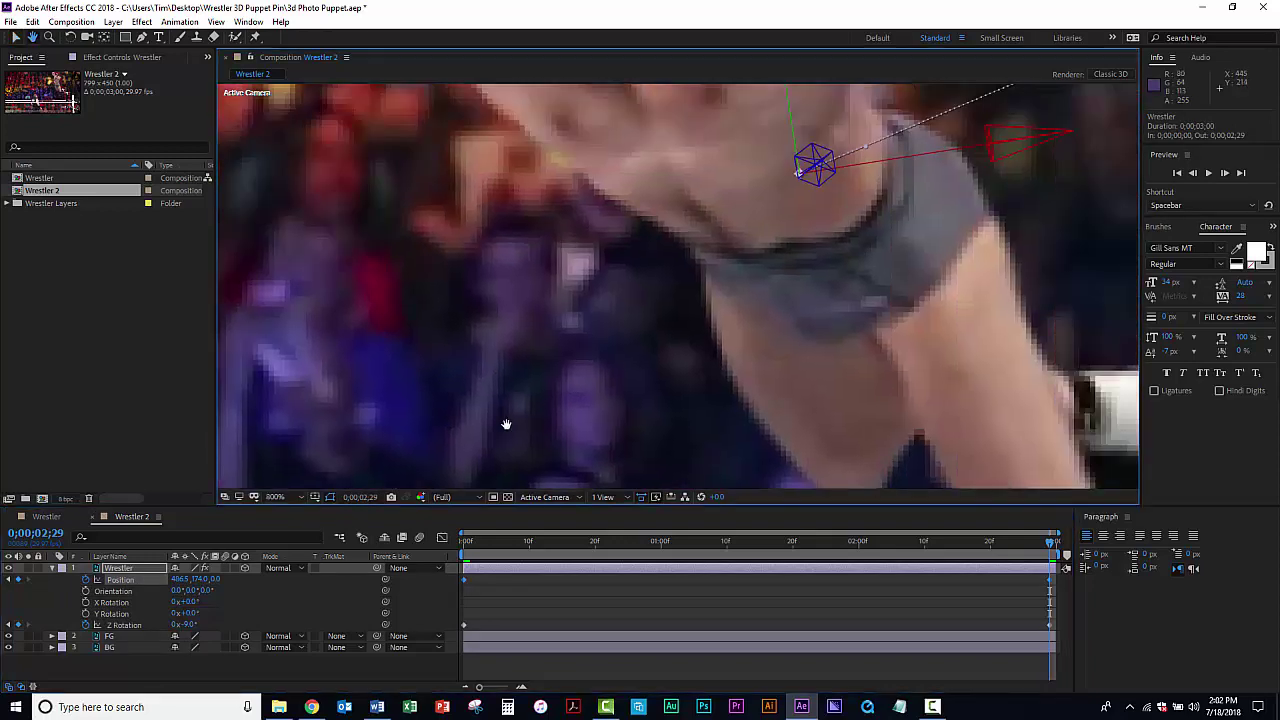
drag(506, 424, 414, 456)
drag(911, 246, 572, 432)
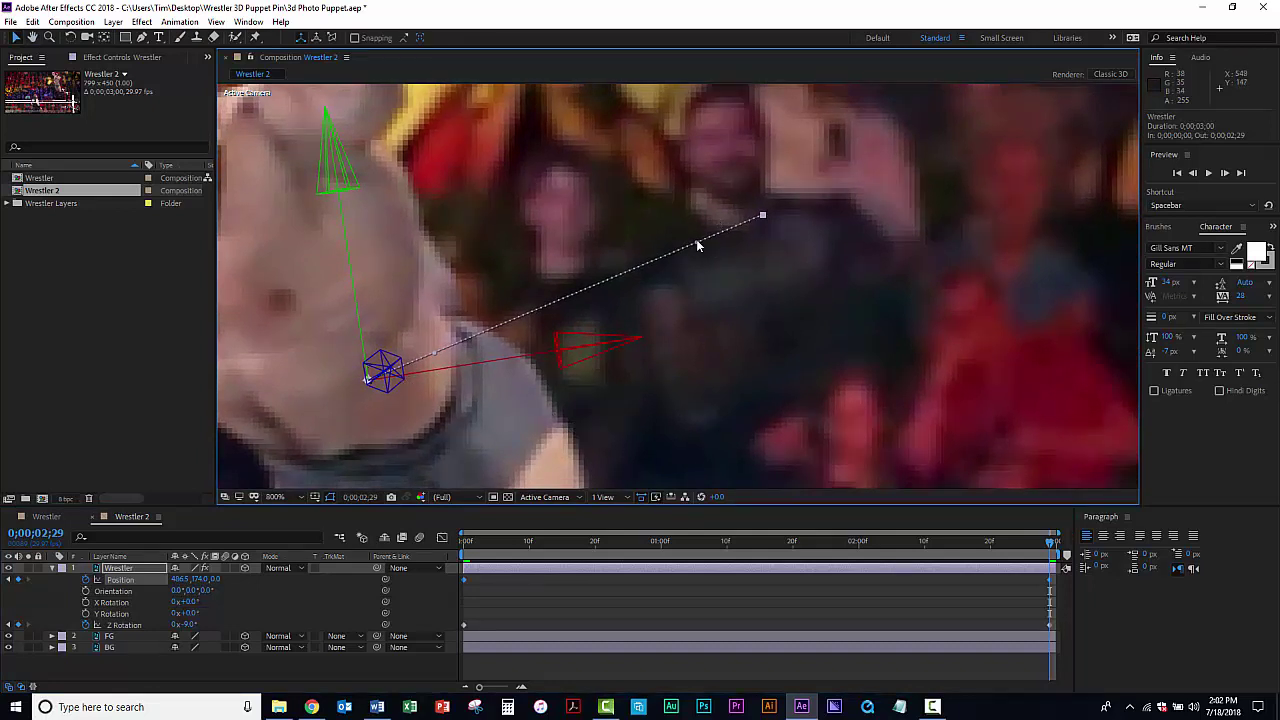
drag(697, 243, 404, 229)
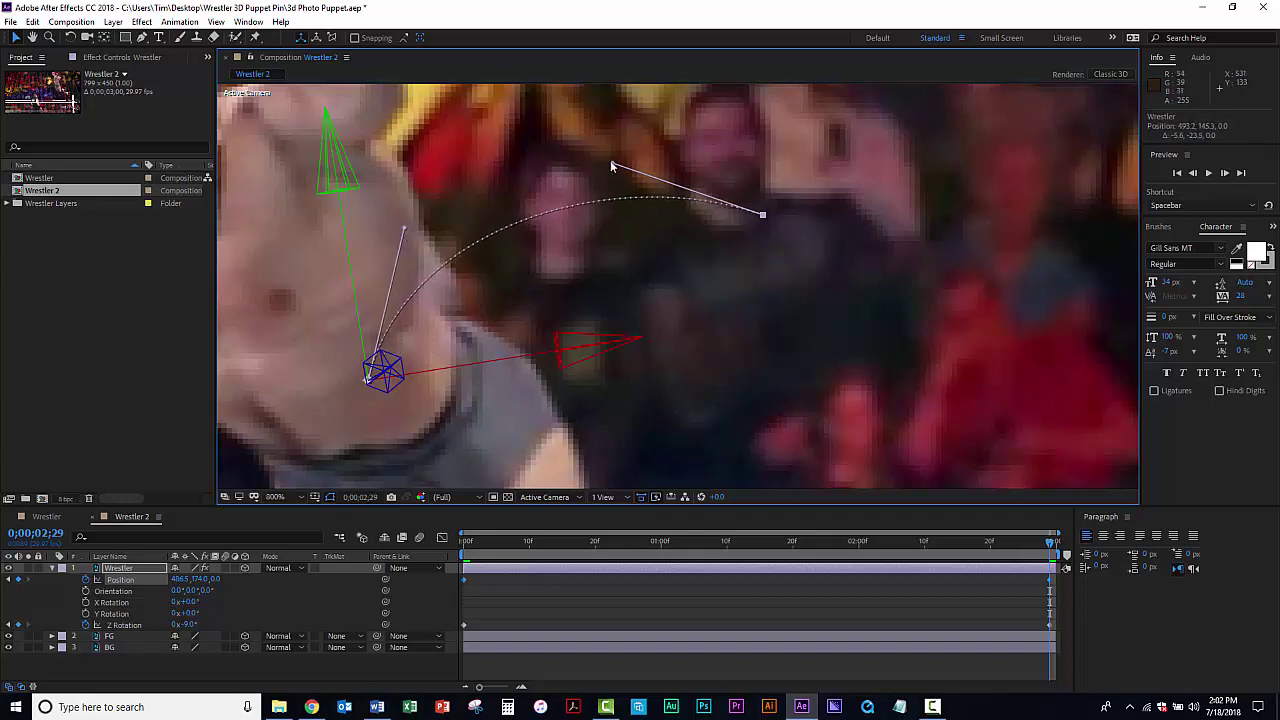
drag(612, 164, 598, 200)
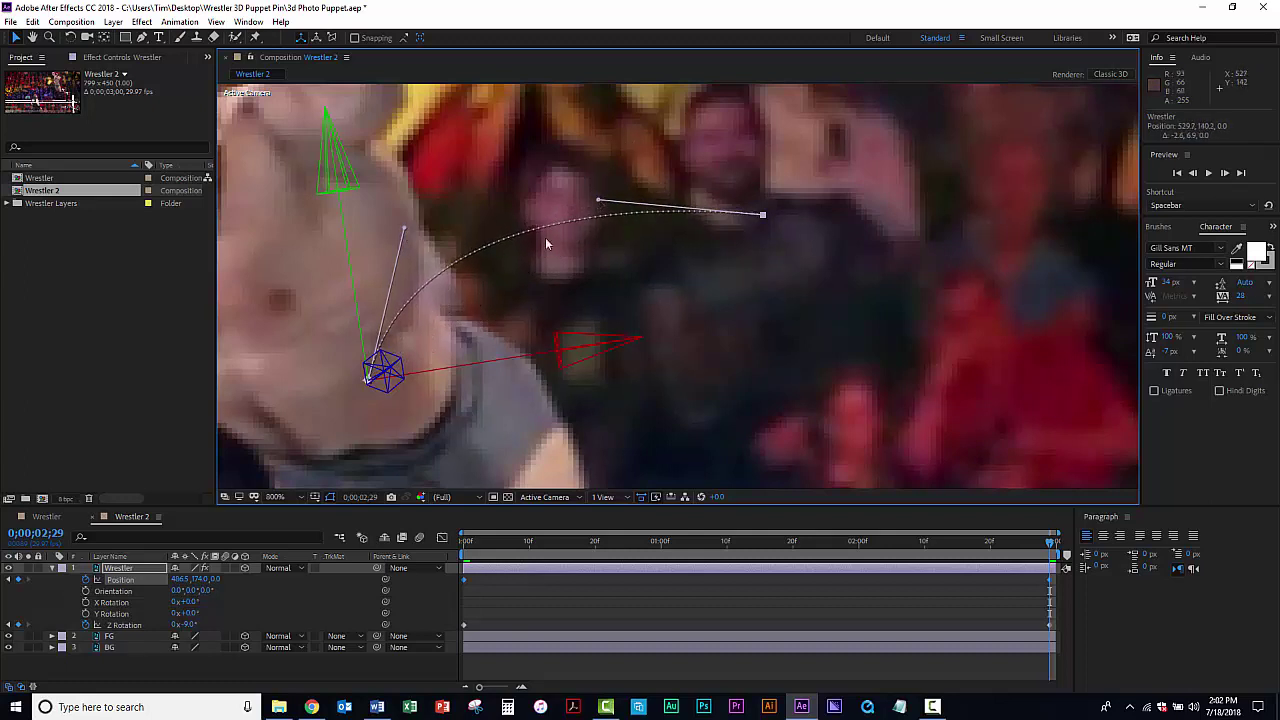
scroll(437, 373, down, 6)
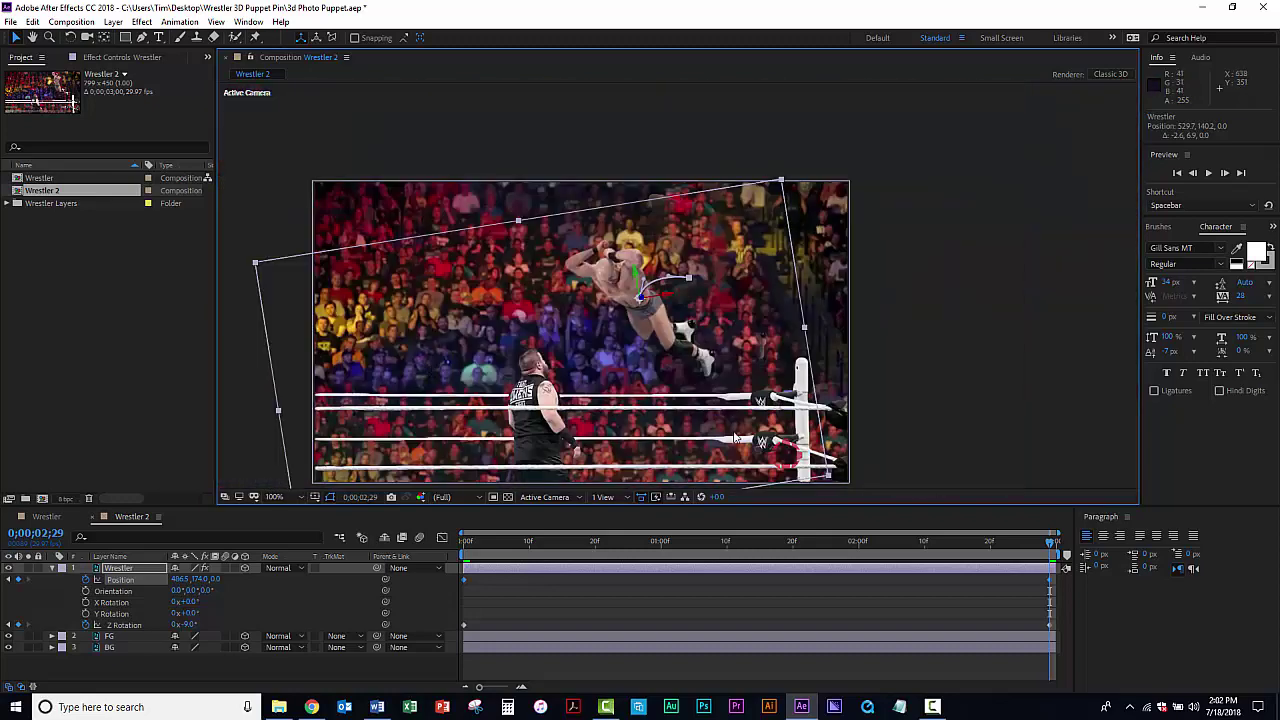
Check the wrestler's curved flight along the timeline and return to the last frame
drag(1050, 548, 1101, 556)
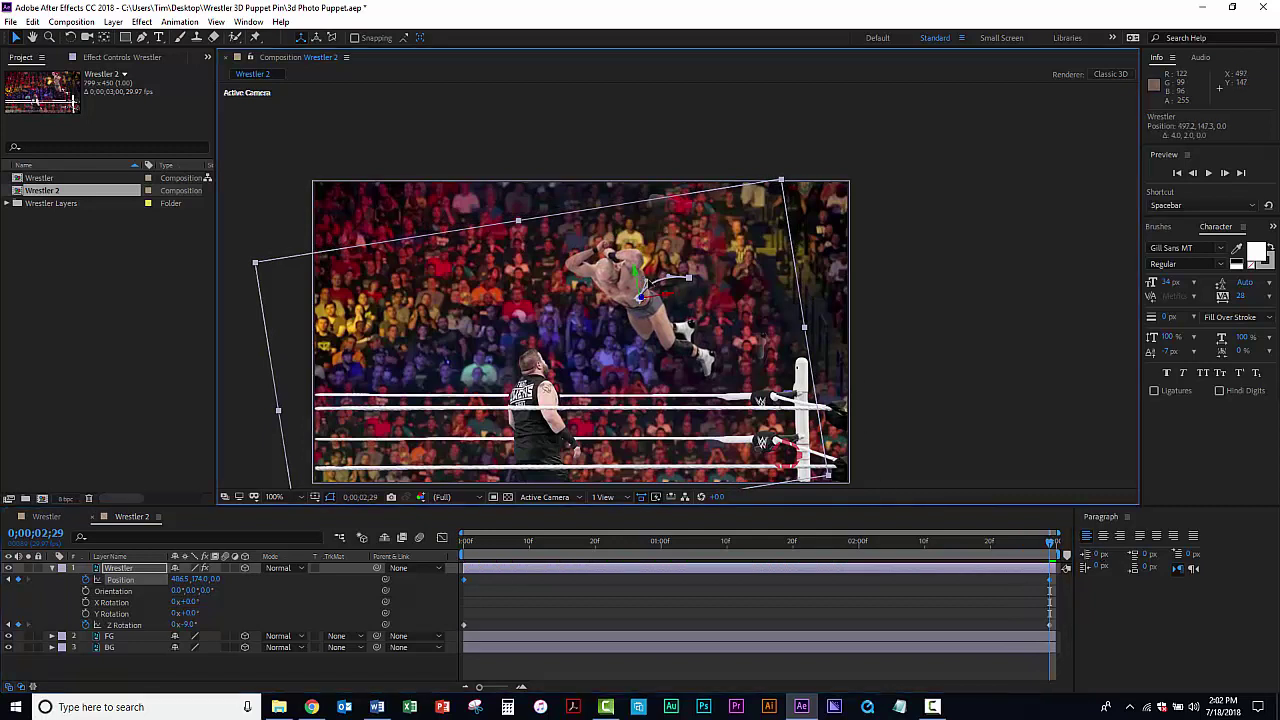
click(923, 545)
key(End)
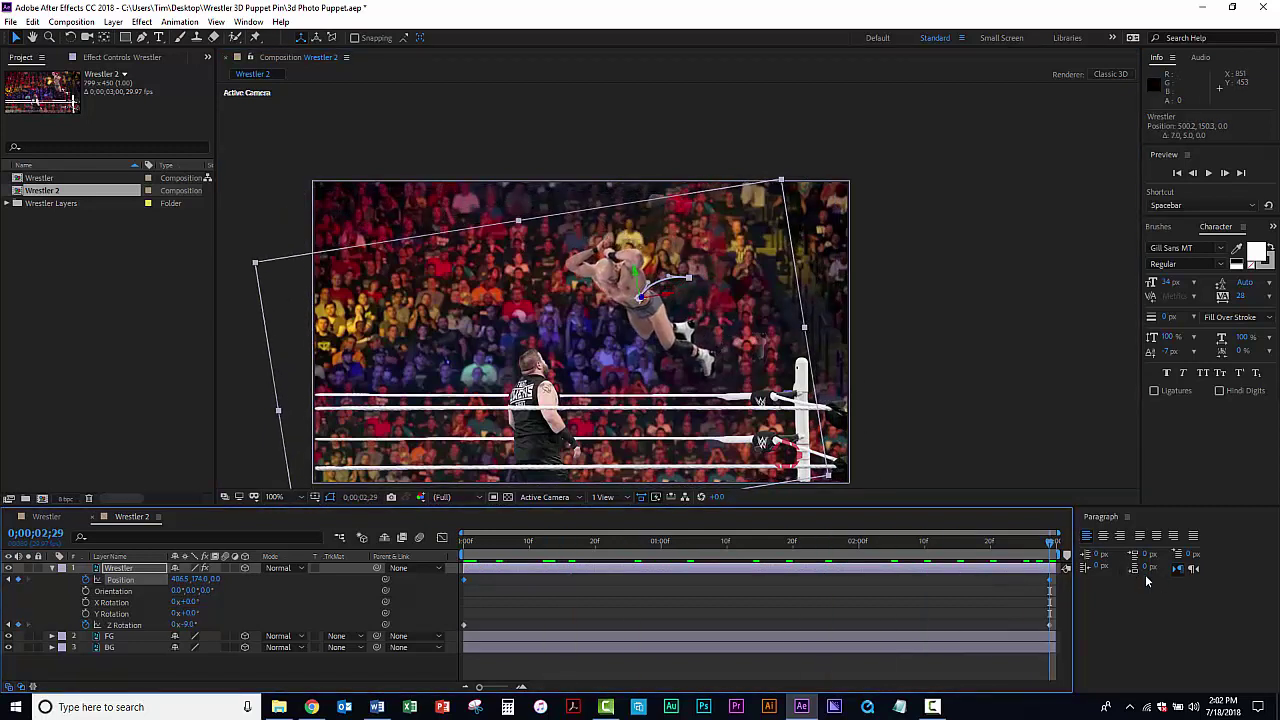
Add a one-node camera named Camera 1 with the 50mm preset
click(113, 21)
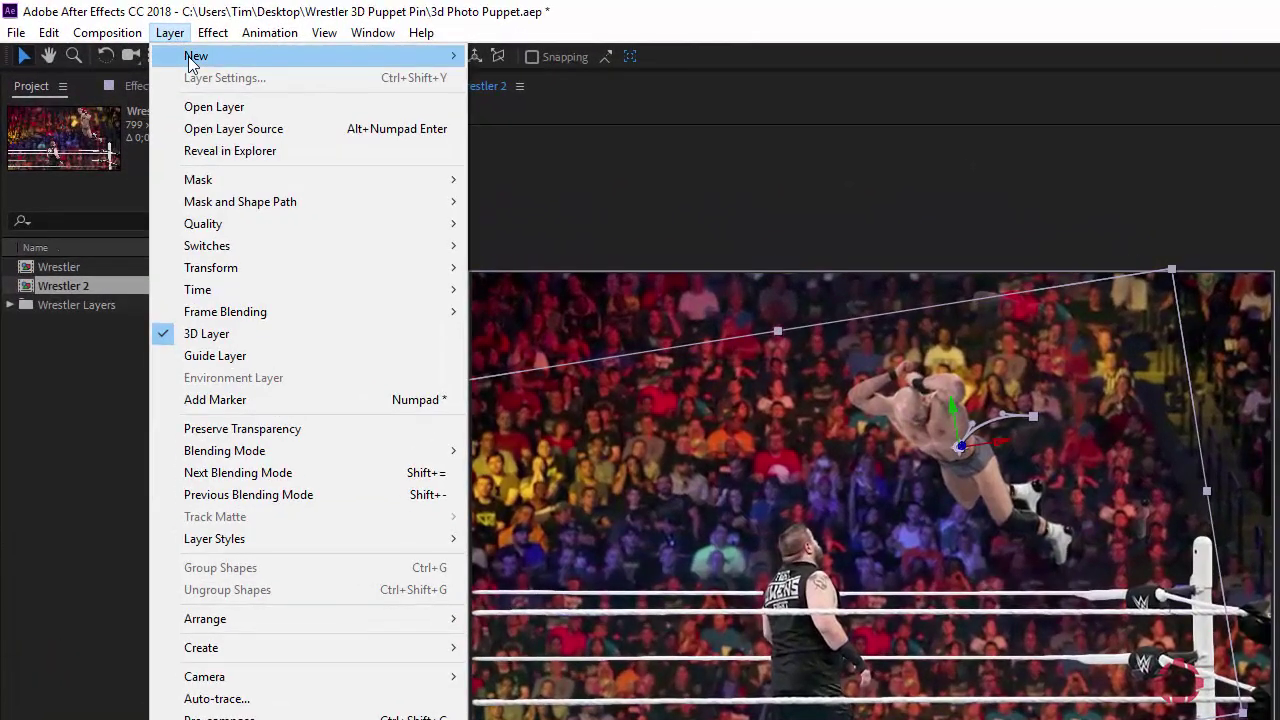
mouse_move(192, 62)
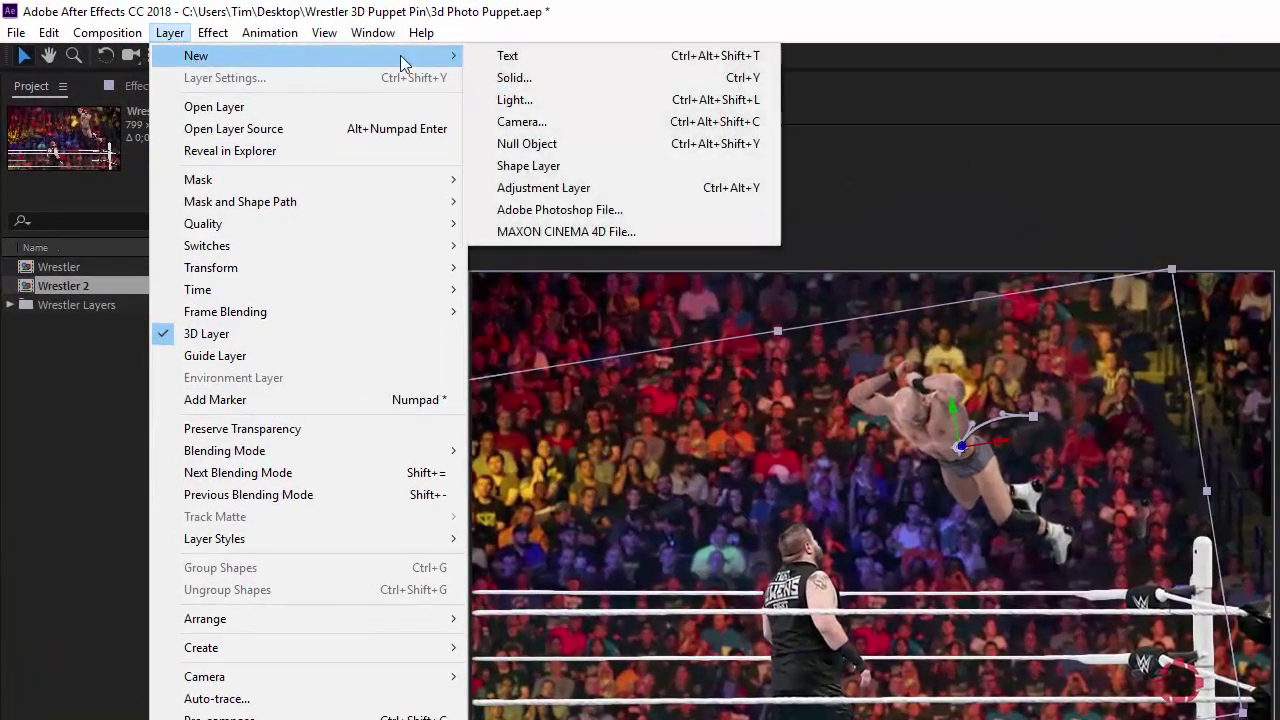
click(570, 126)
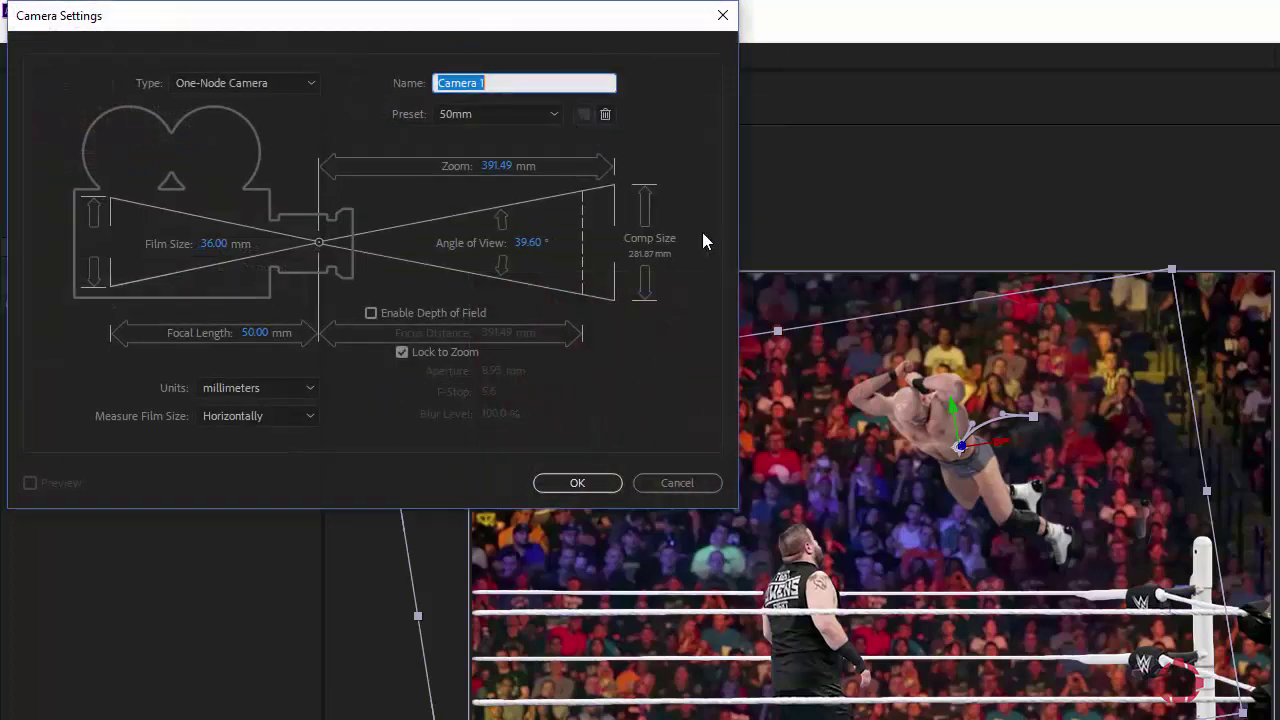
click(555, 114)
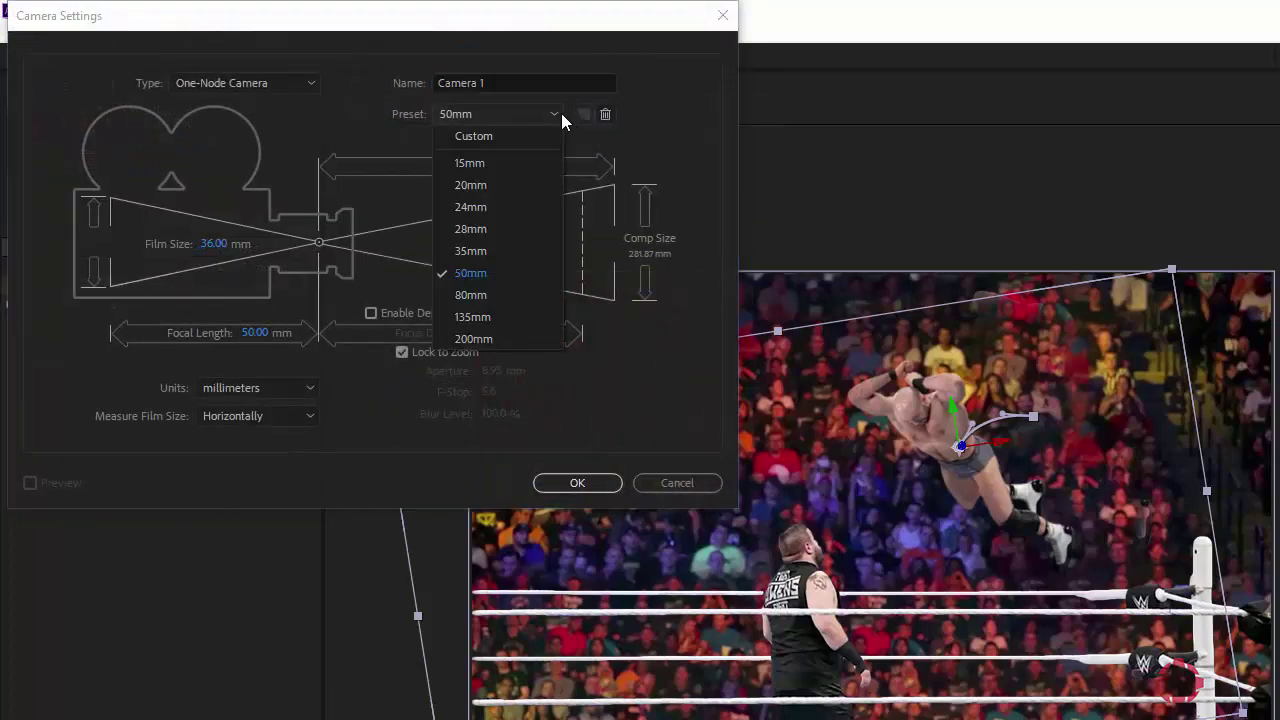
click(484, 274)
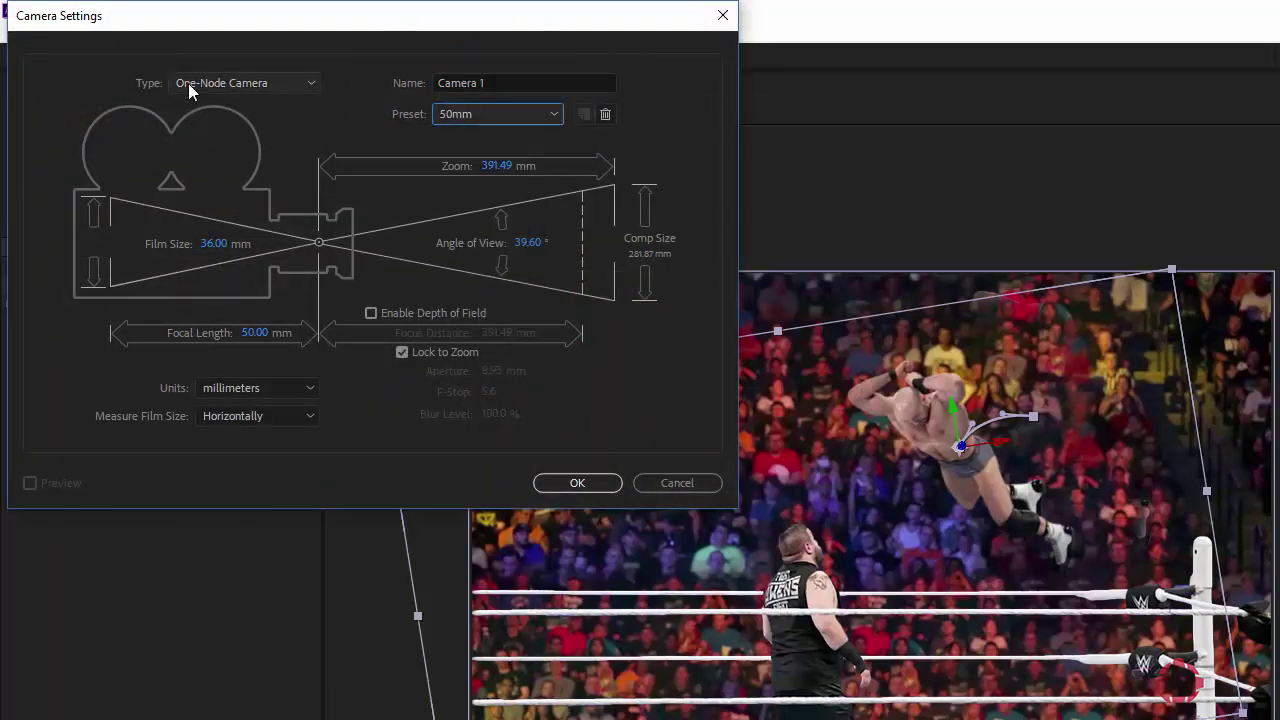
click(312, 86)
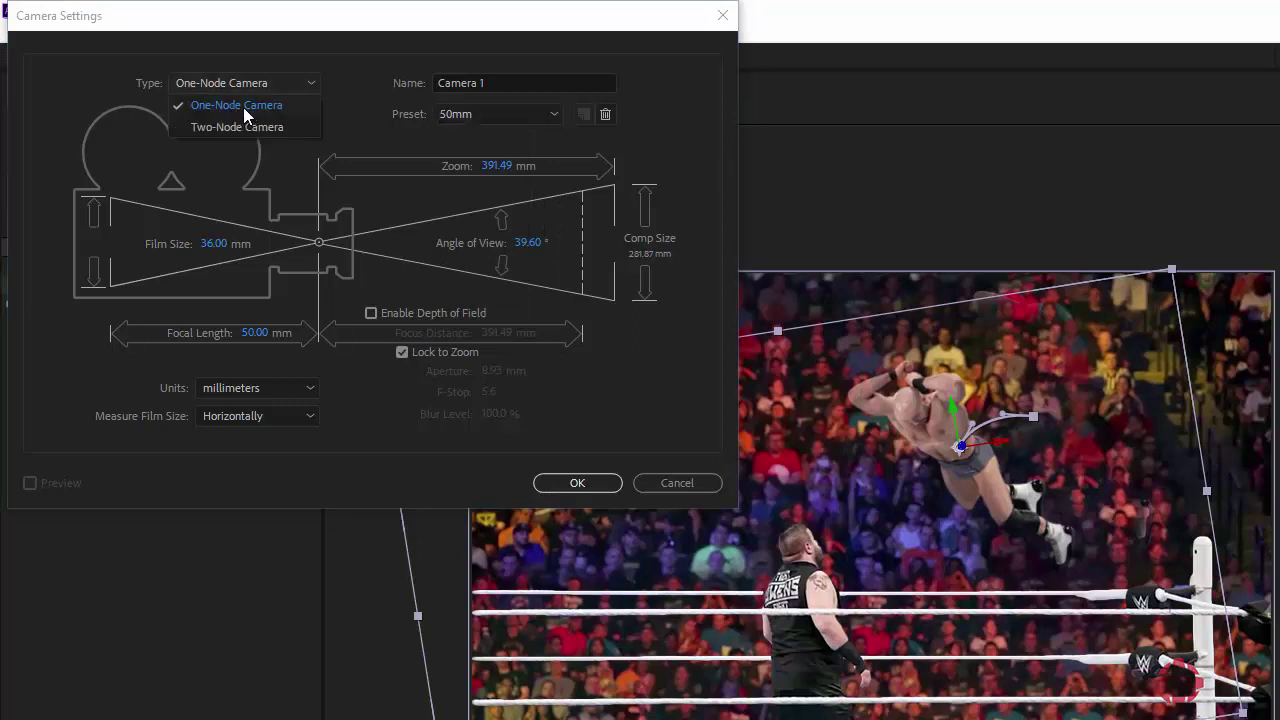
click(237, 107)
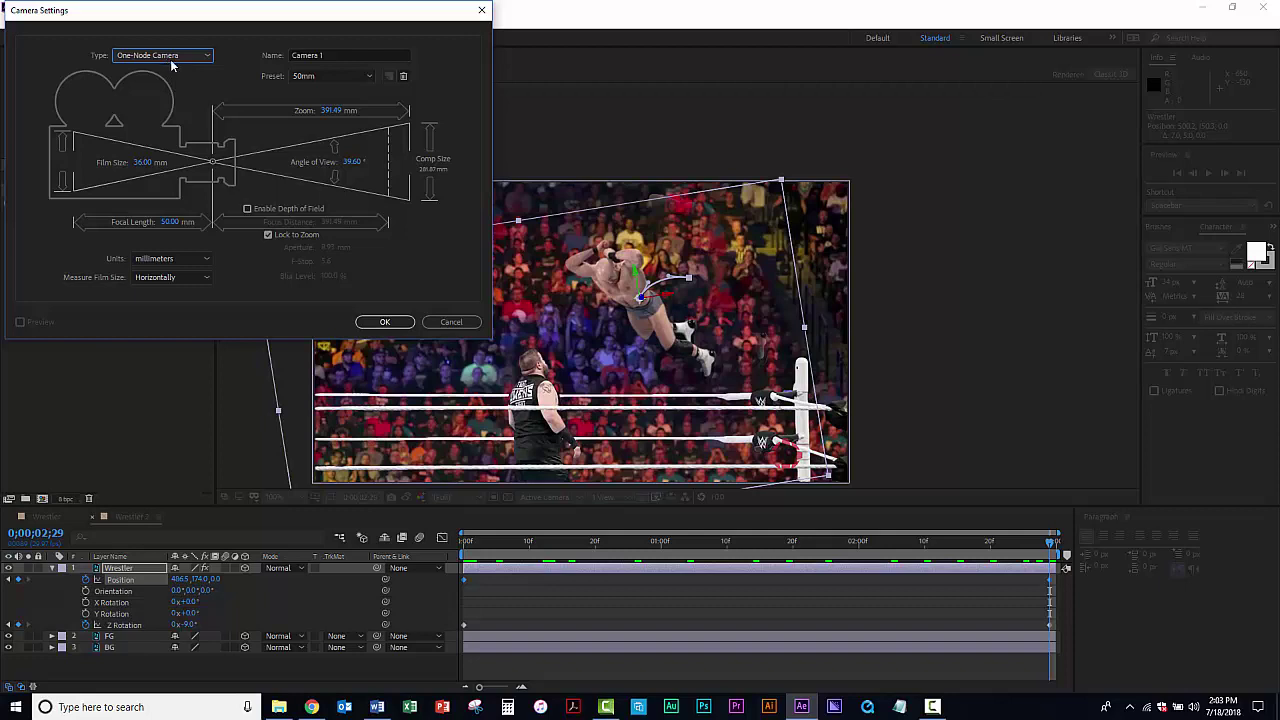
click(207, 58)
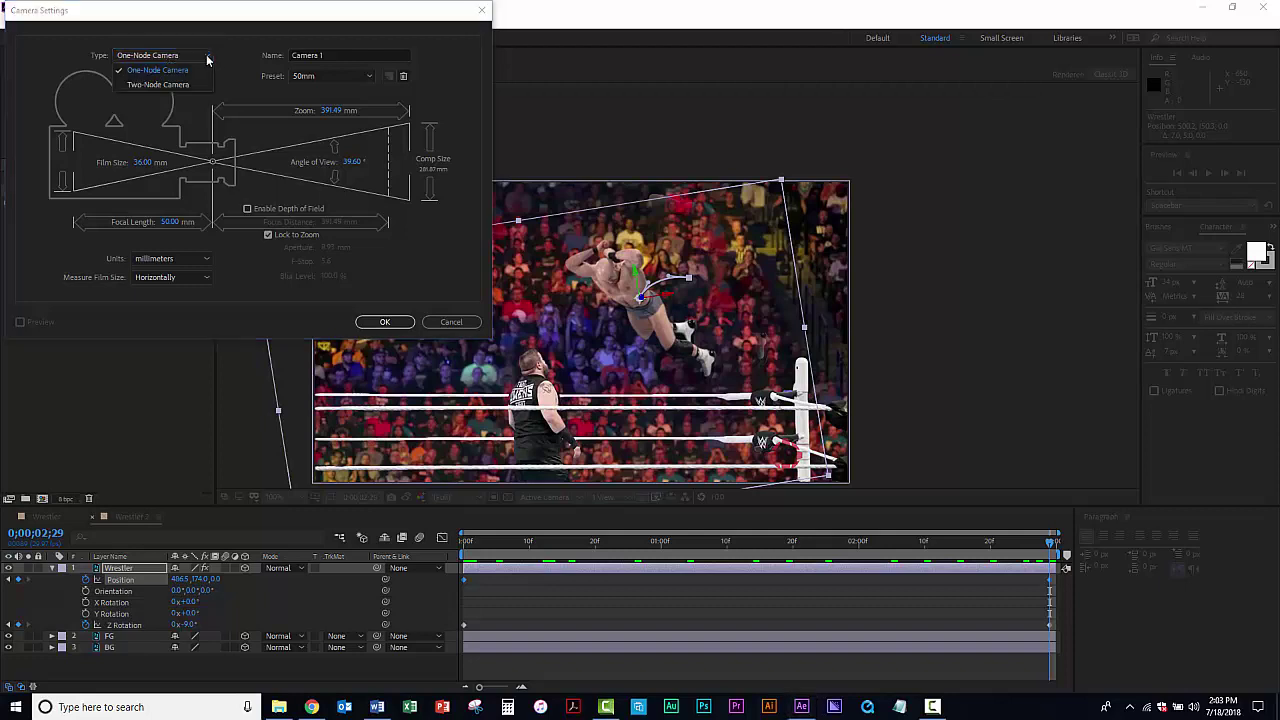
click(207, 58)
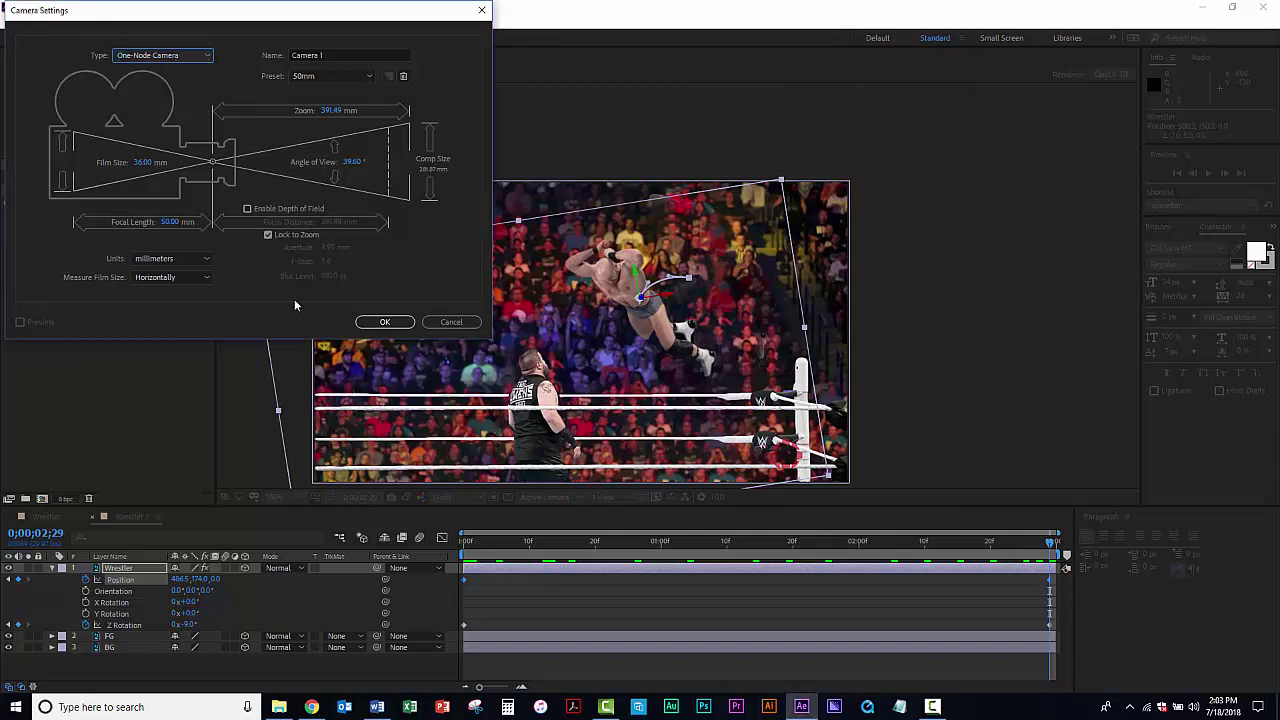
click(386, 323)
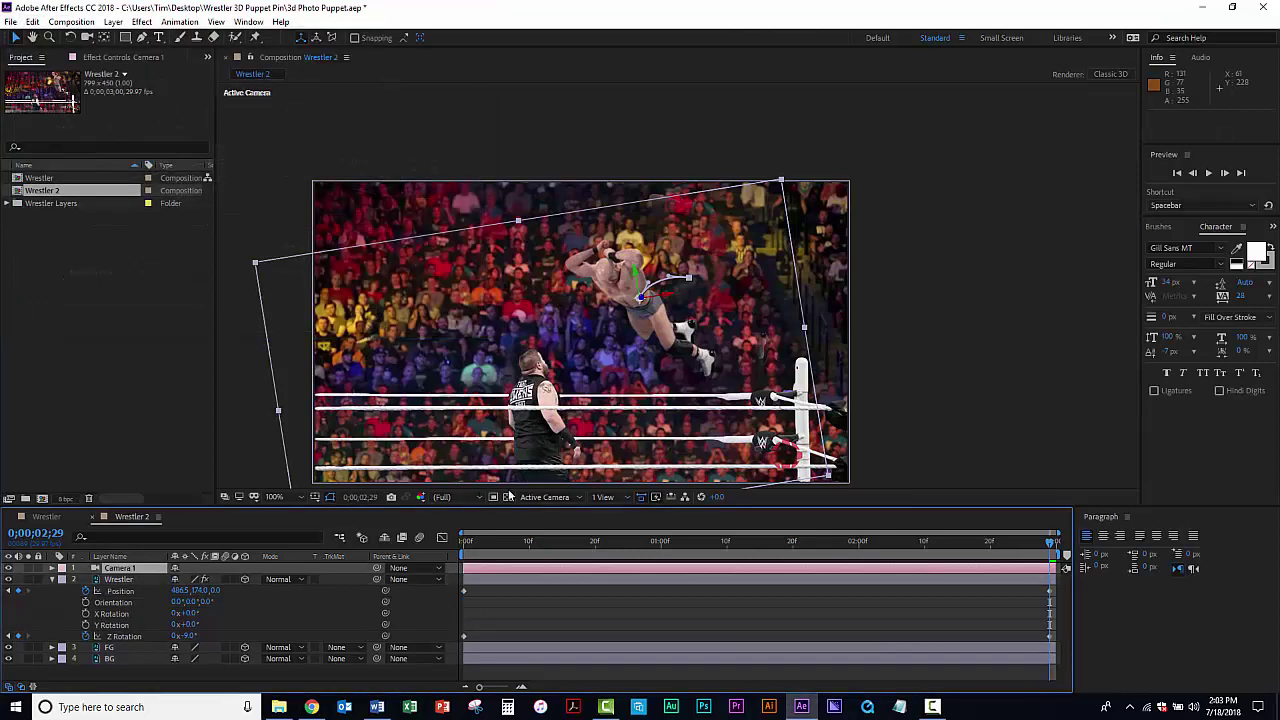
Collapse the Wrestler layer's properties and start Position keyframes for Camera 1 at 0;00;00;00
drag(638, 542, 462, 541)
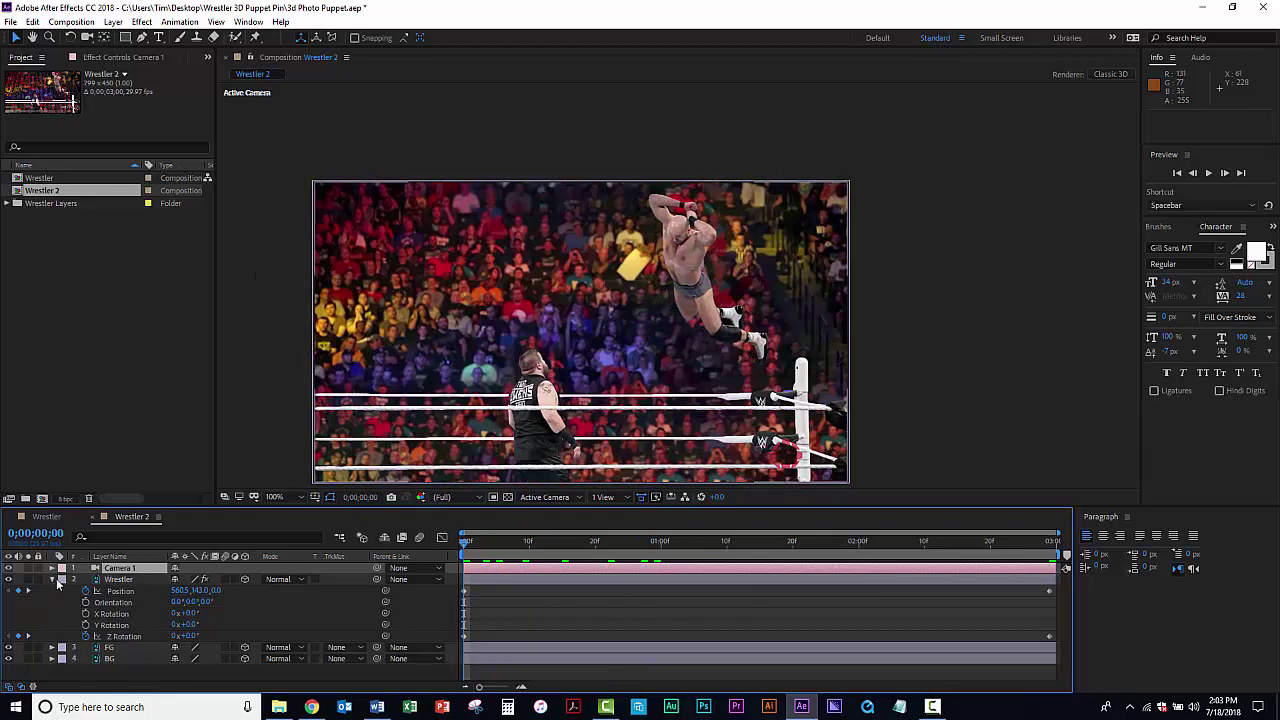
click(52, 580)
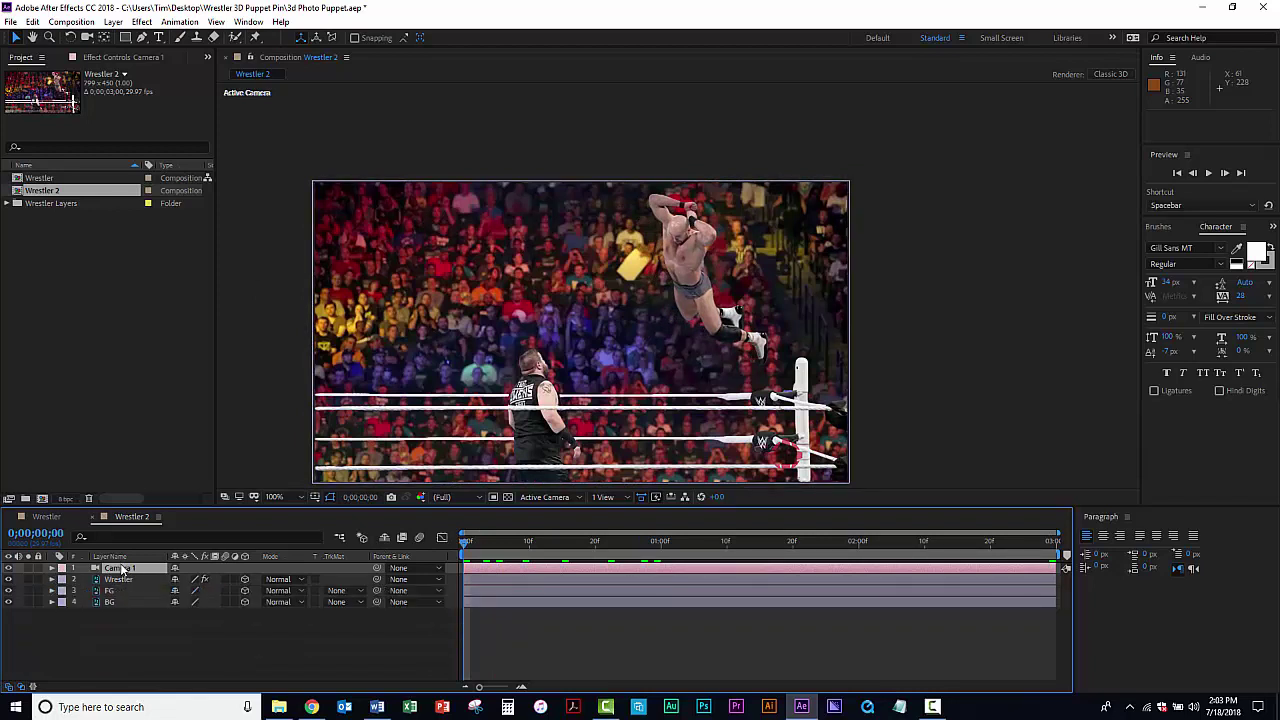
click(127, 570)
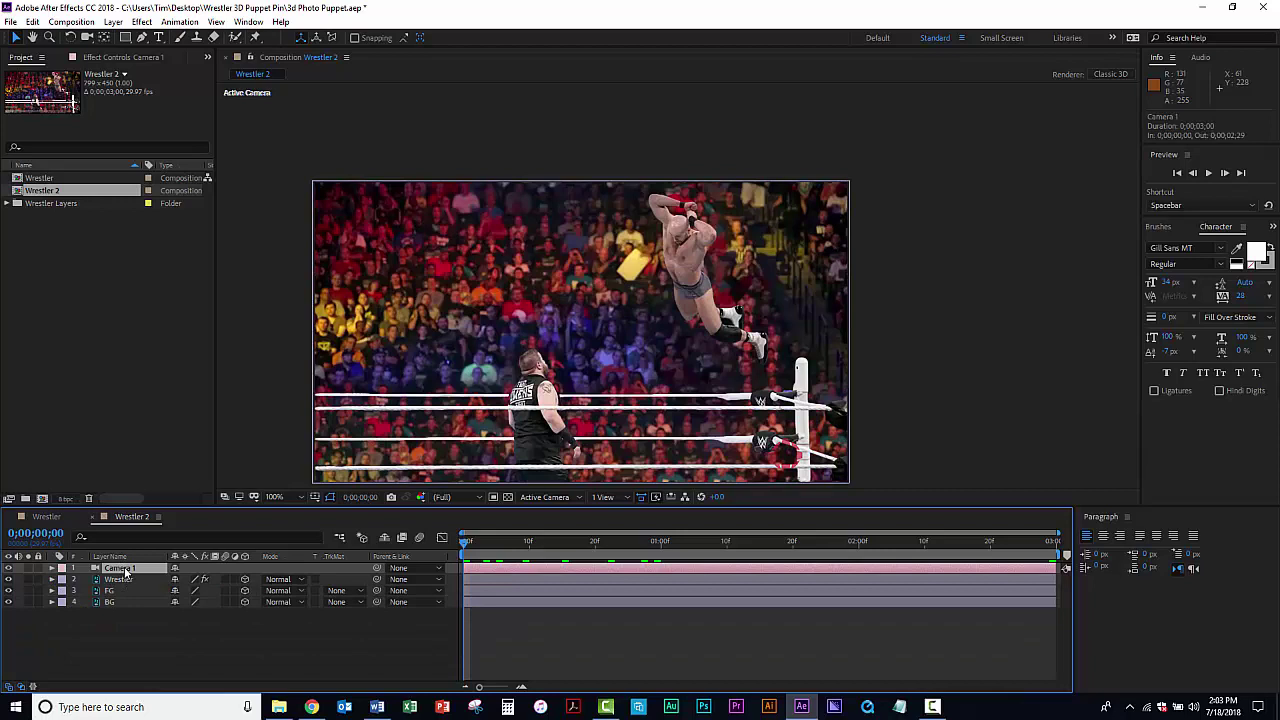
key(p)
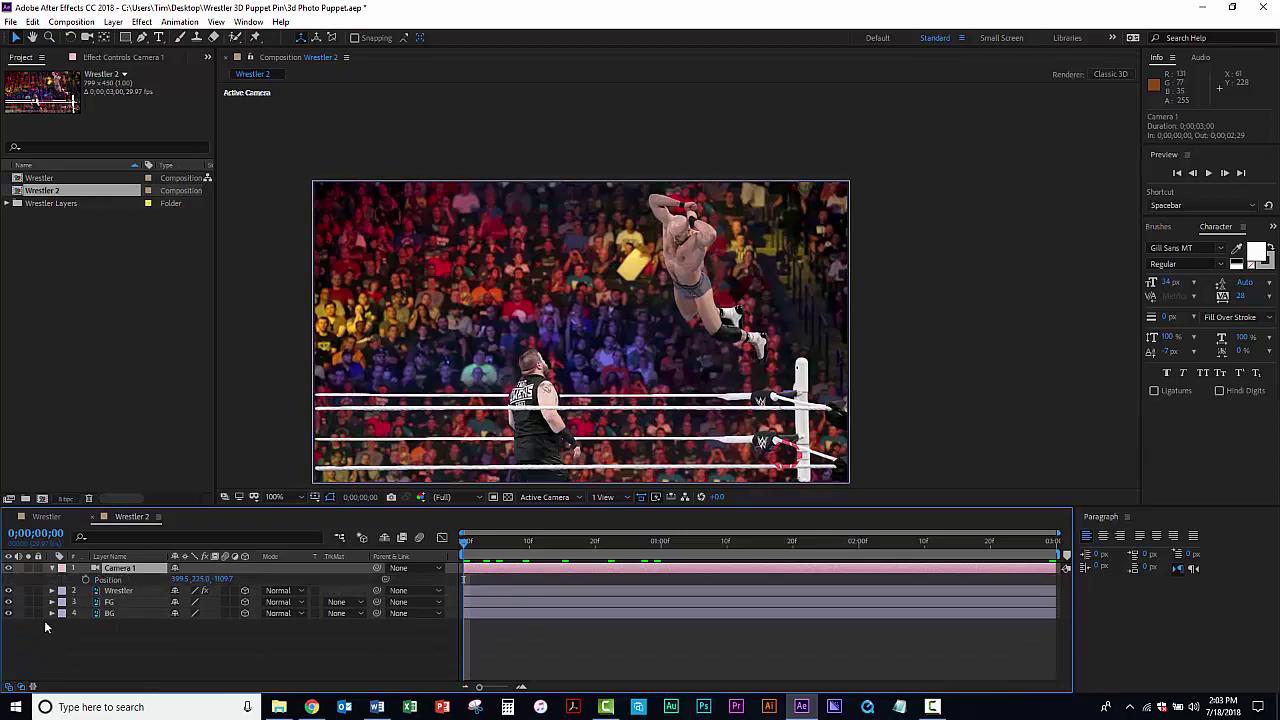
click(84, 578)
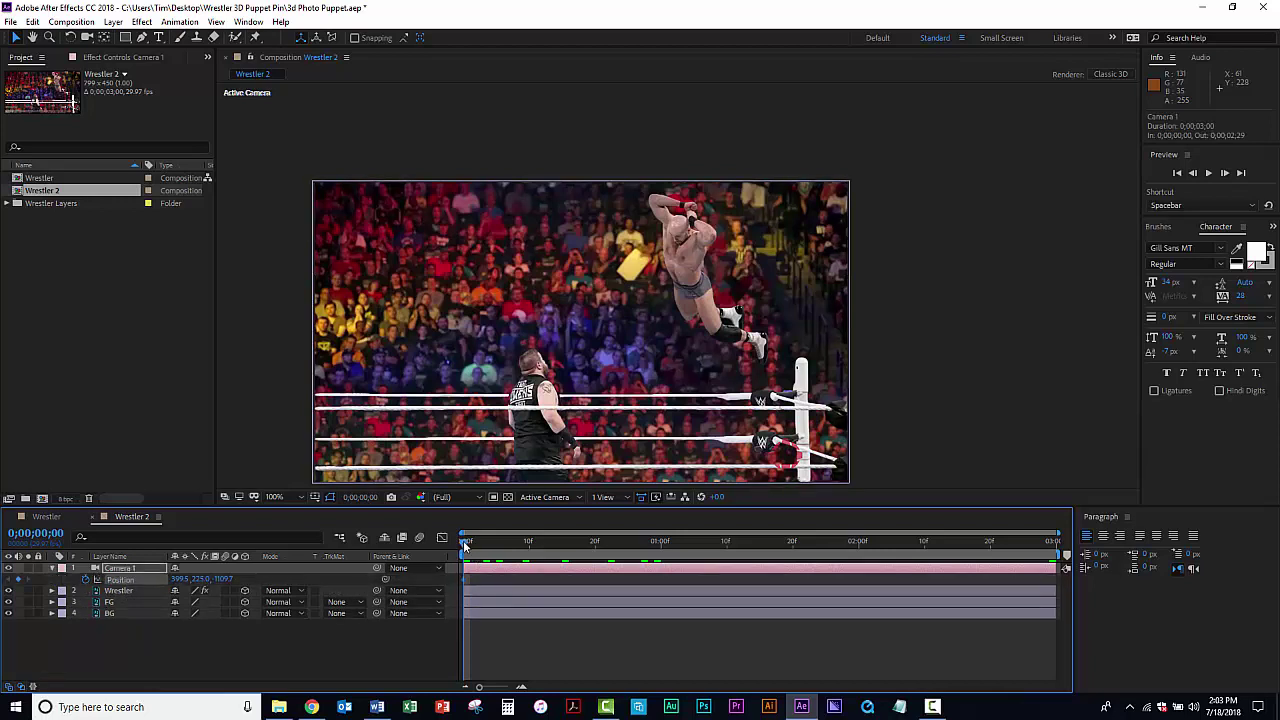
At 0;00;02;29, set Camera 1's position to 445.5, 225.0, -751.7 and preview the camera move
drag(463, 545, 1052, 545)
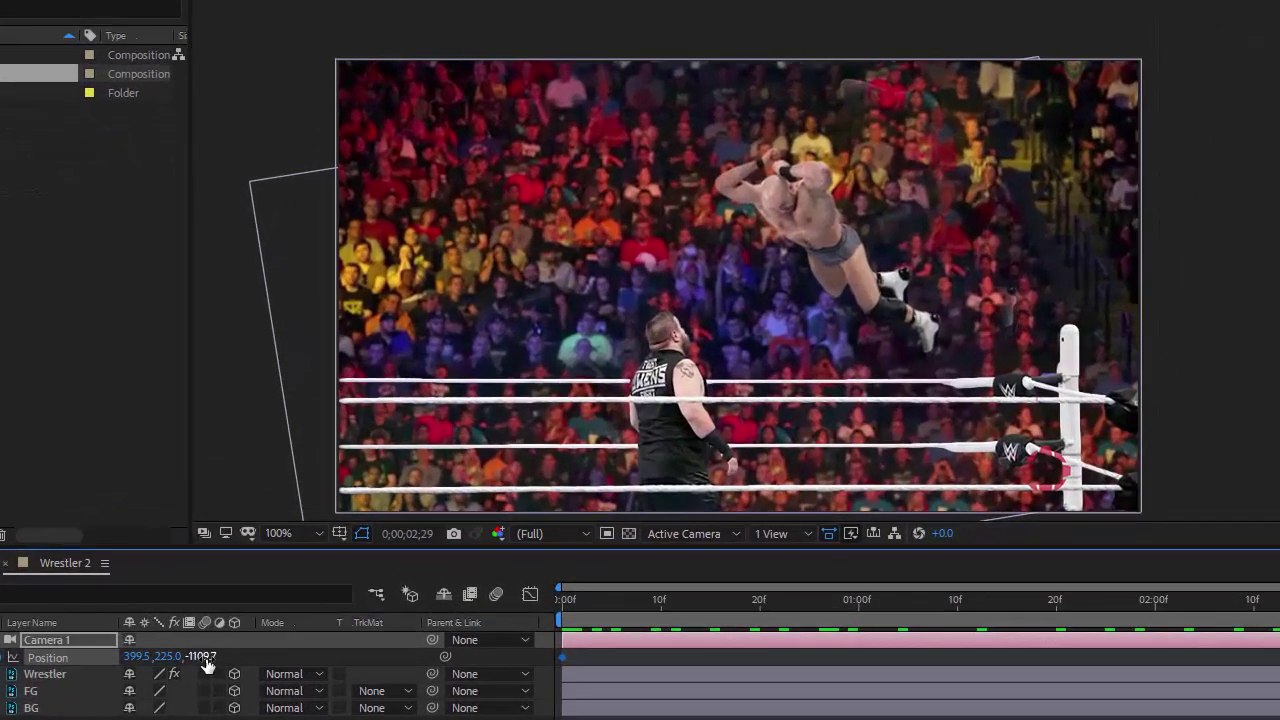
drag(207, 665, 586, 681)
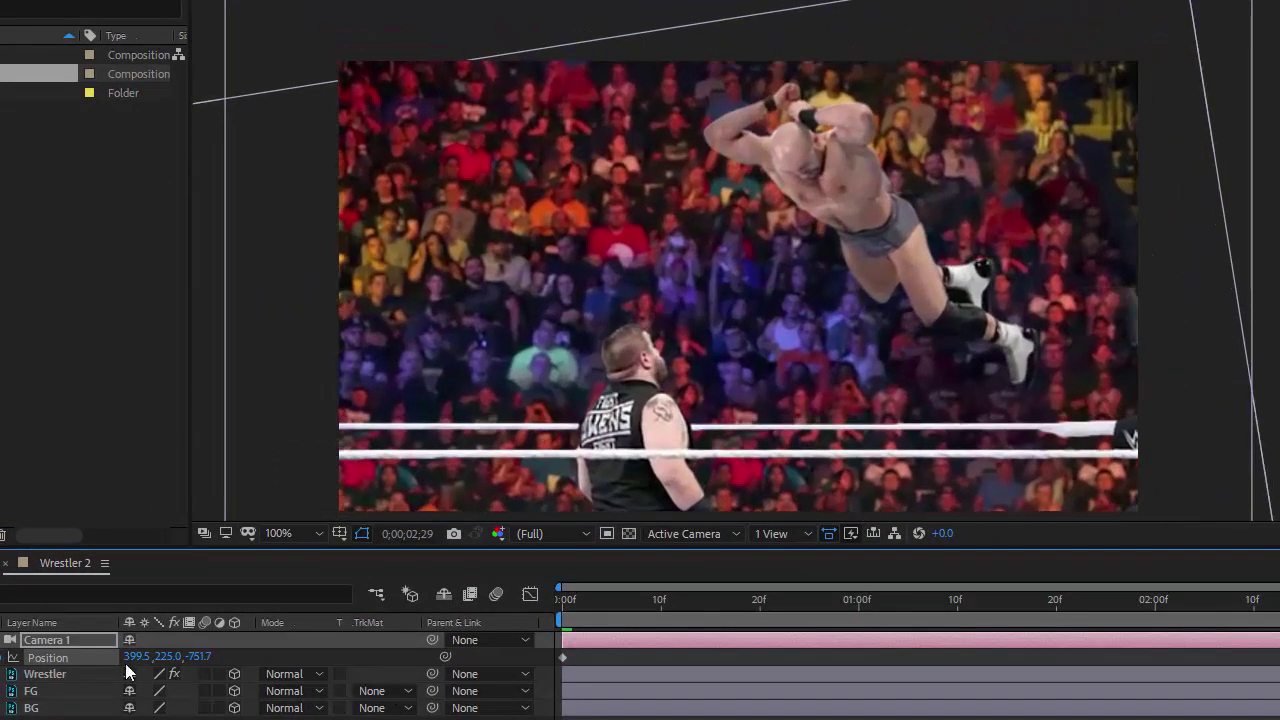
drag(129, 658, 163, 668)
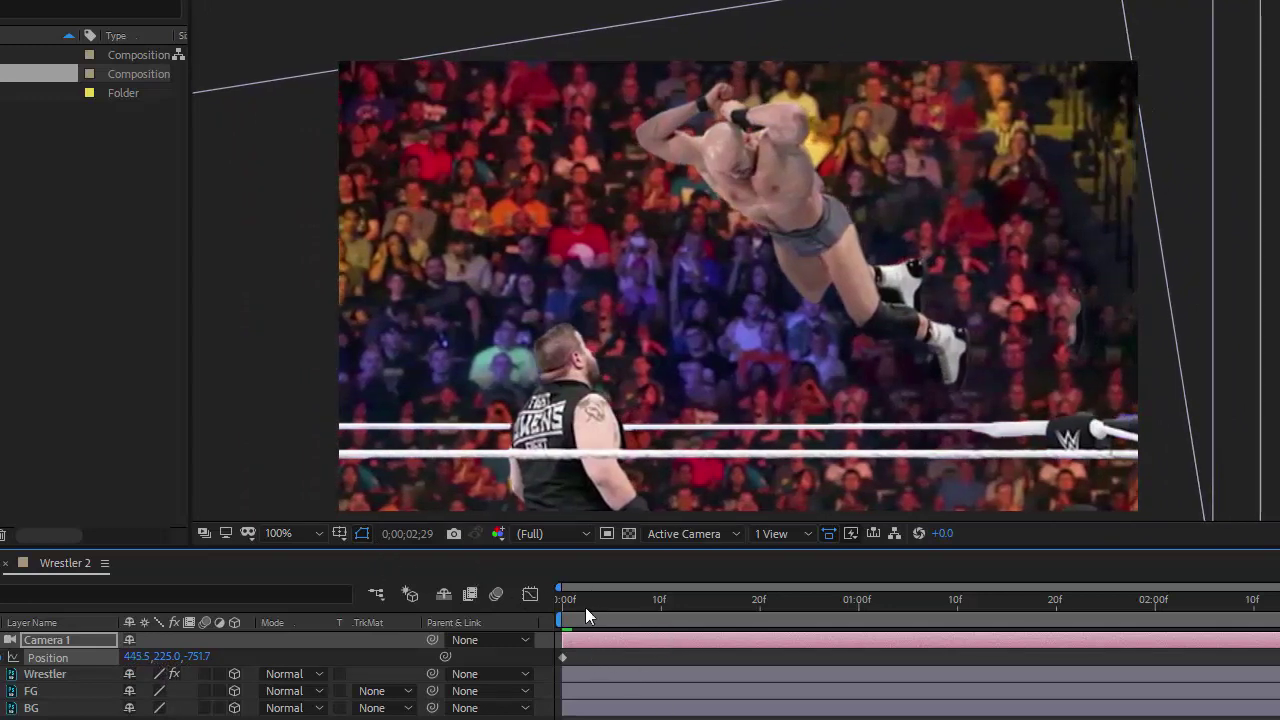
key(space)
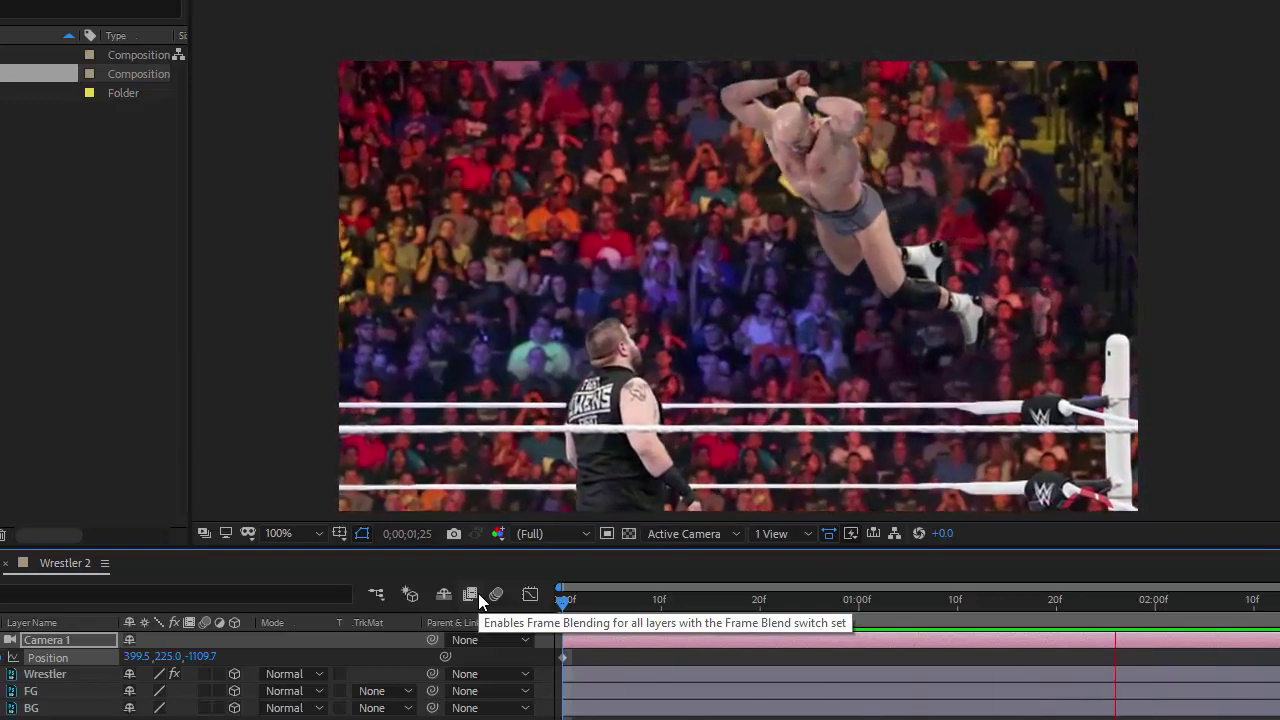
key(space)
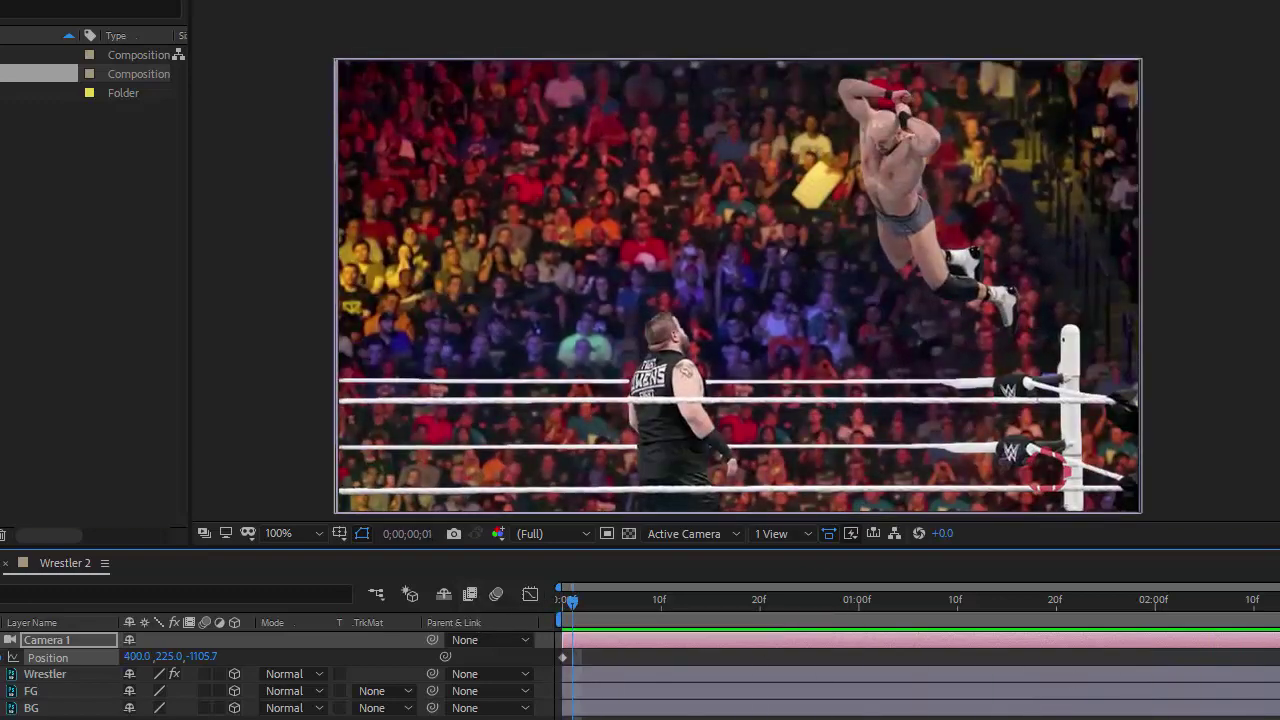